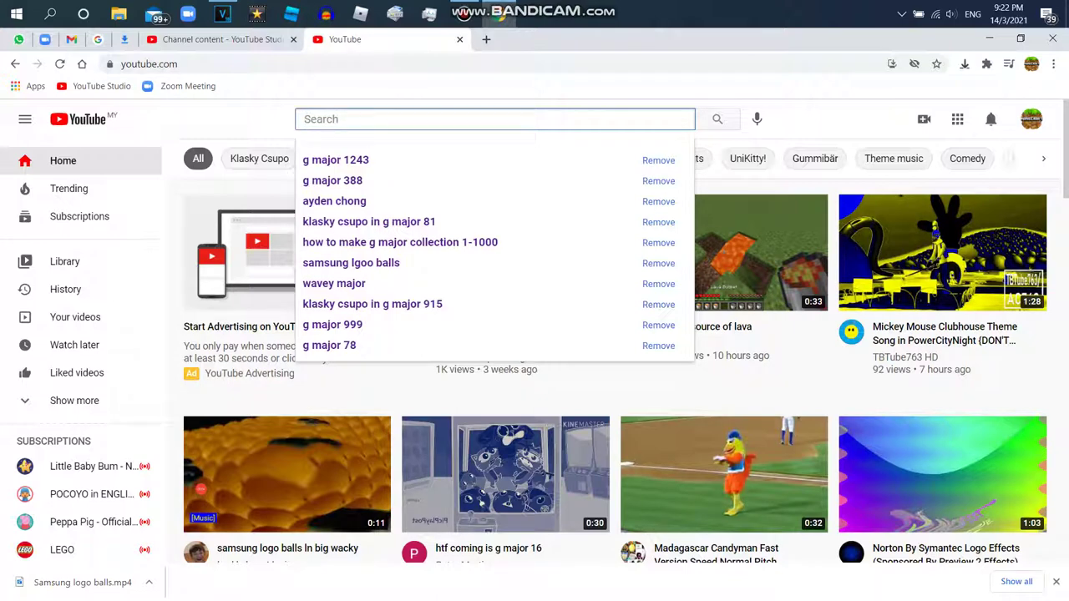
{"action": "type", "text": "s"}
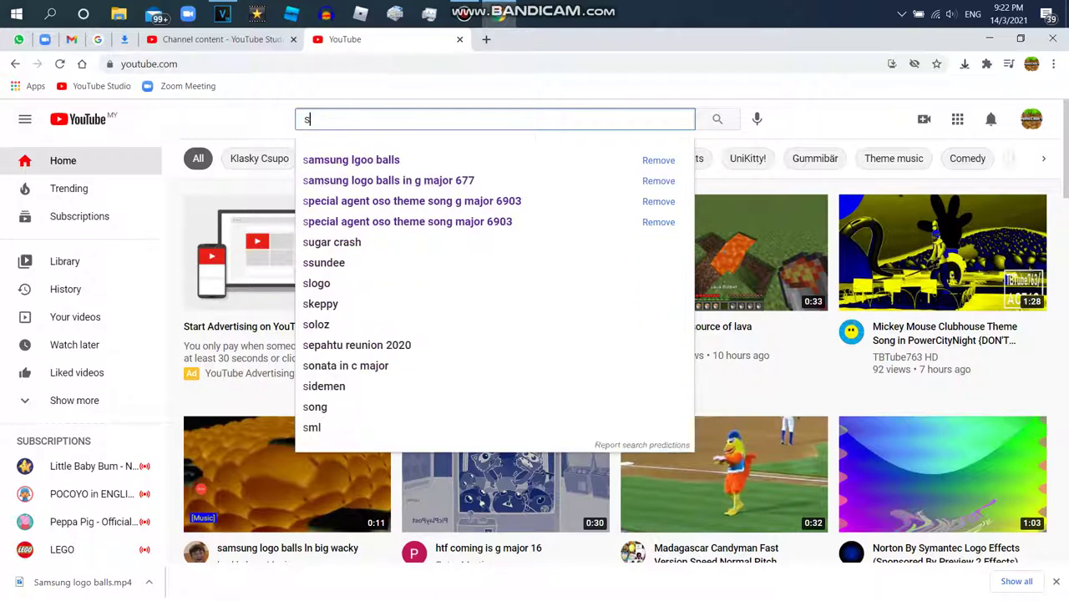
{"action": "key", "text": "BackSpace"}
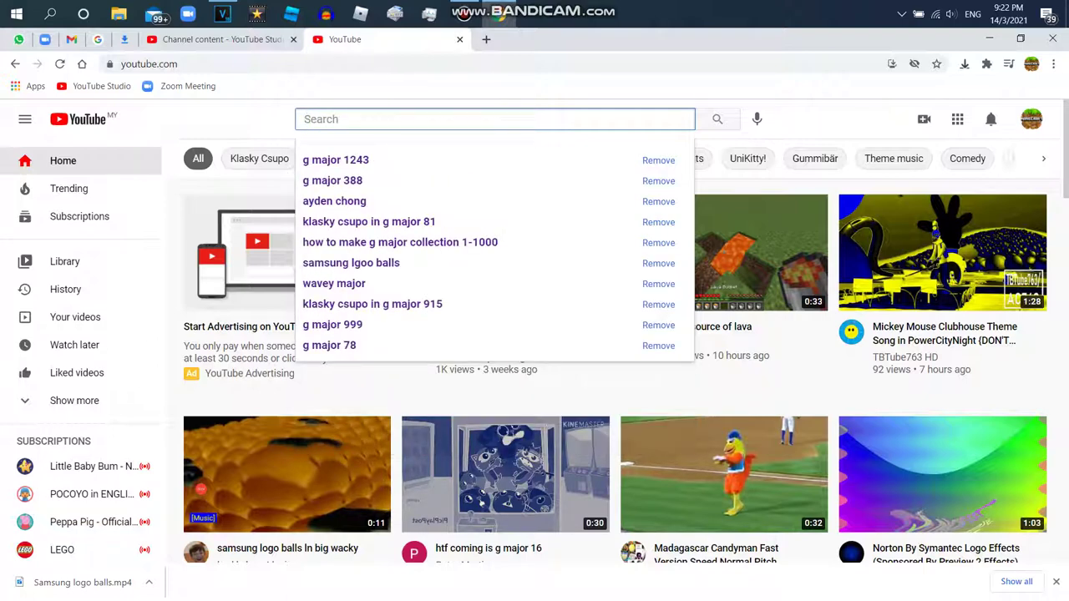
{"action": "type", "text": "mario bro"}
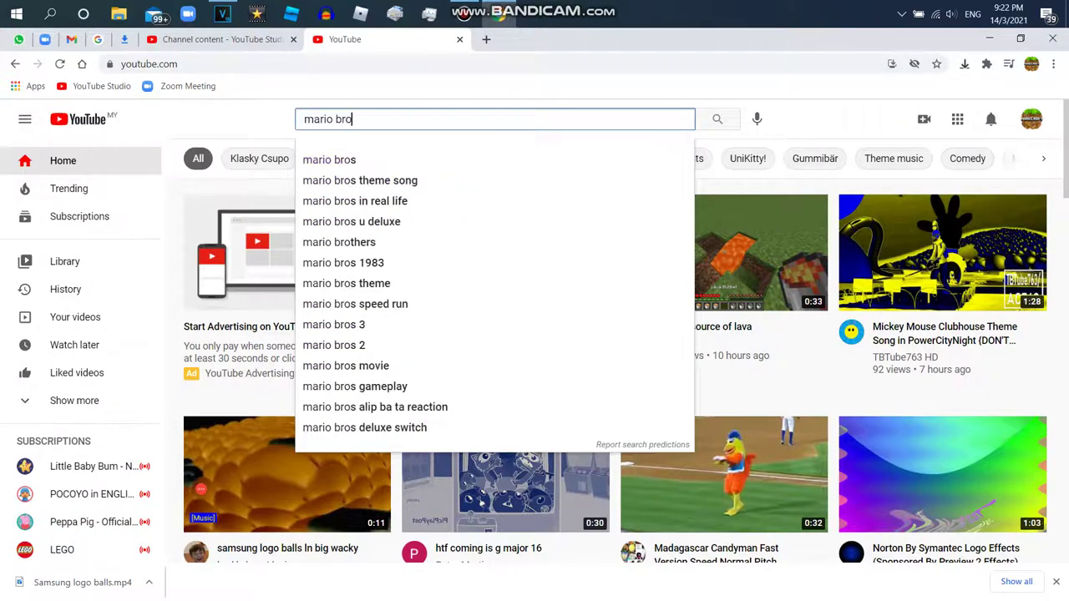
{"action": "key", "text": "BackSpace"}
{"action": "key", "text": "BackSpace"}
{"action": "key", "text": "BackSpace"}
{"action": "key", "text": "BackSpace"}
{"action": "key", "text": "BackSpace"}
{"action": "key", "text": "BackSpace"}
{"action": "key", "text": "BackSpace"}
{"action": "key", "text": "BackSpace"}
{"action": "key", "text": "BackSpace"}
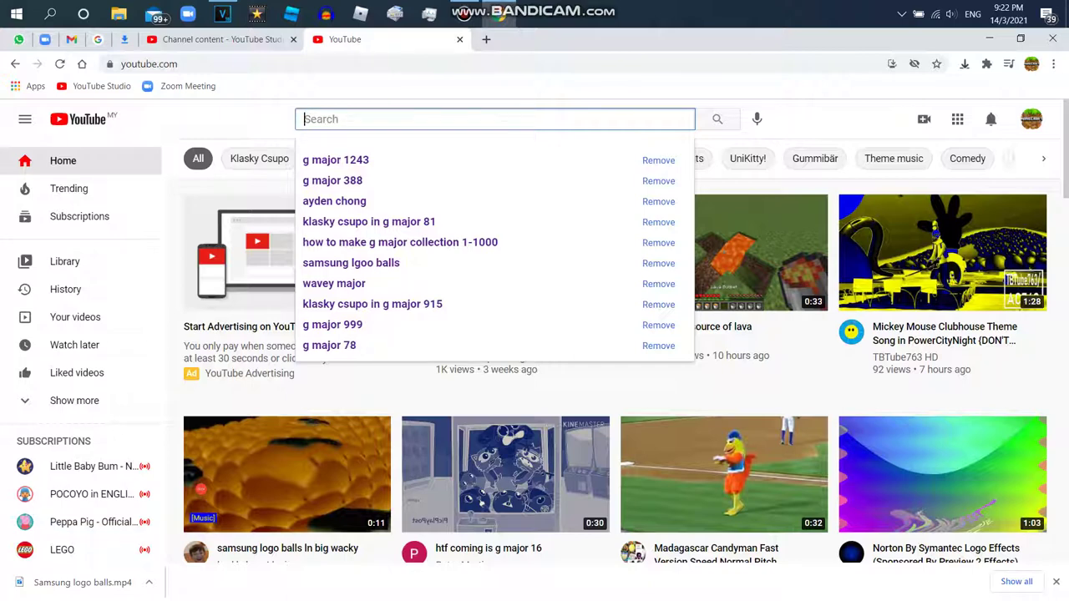
- Search for "how to make g major 81" and open the video How To Make G-Major 81 On Vegas Pro (Changed)
{"action": "type", "text": "how "}
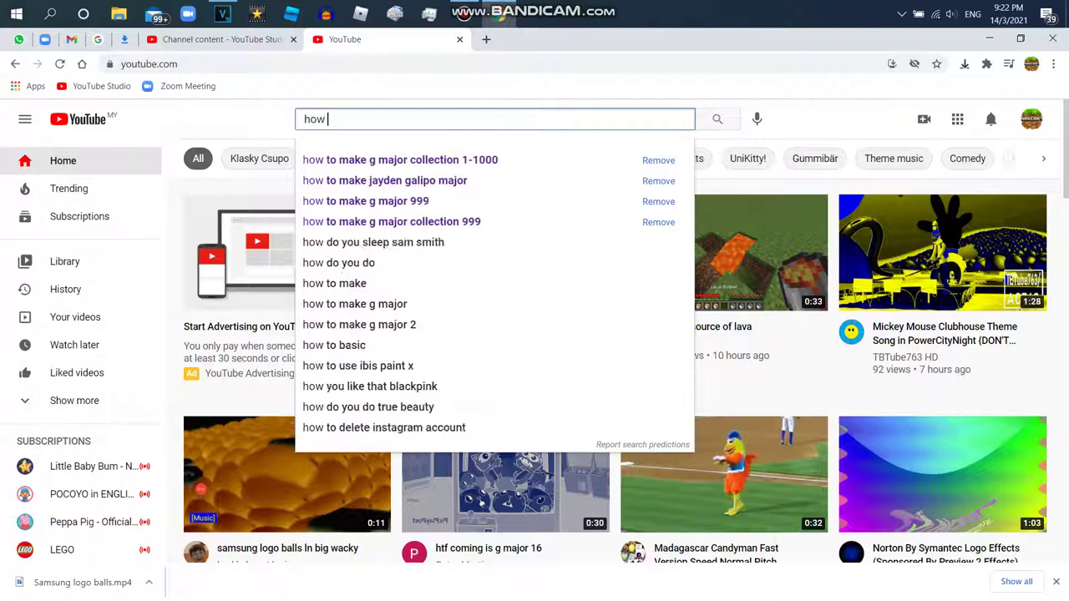
{"action": "type", "text": "to make g major 81"}
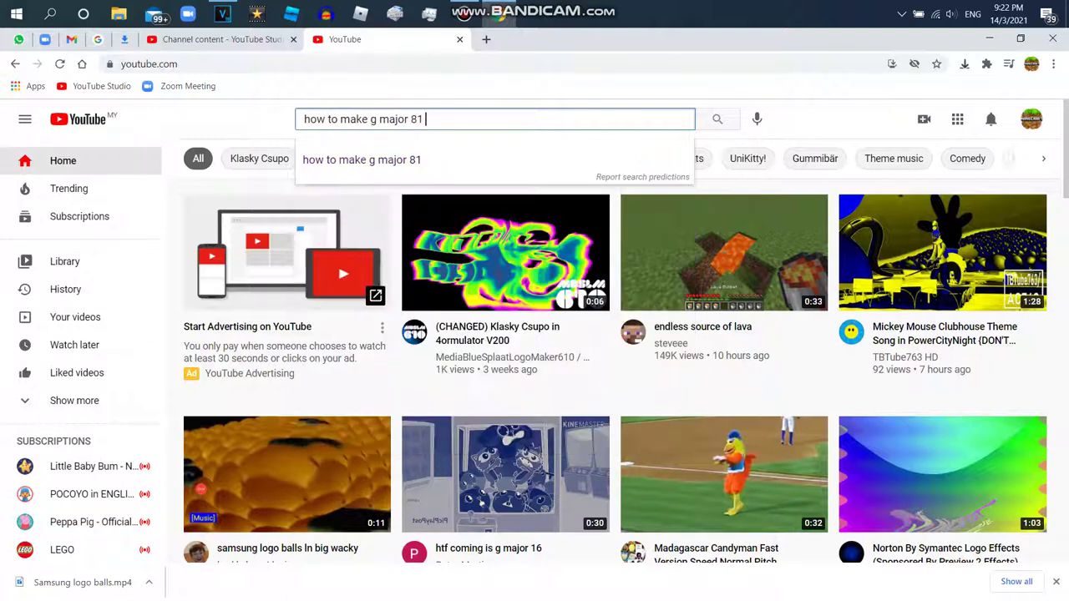
{"action": "key", "text": "Return"}
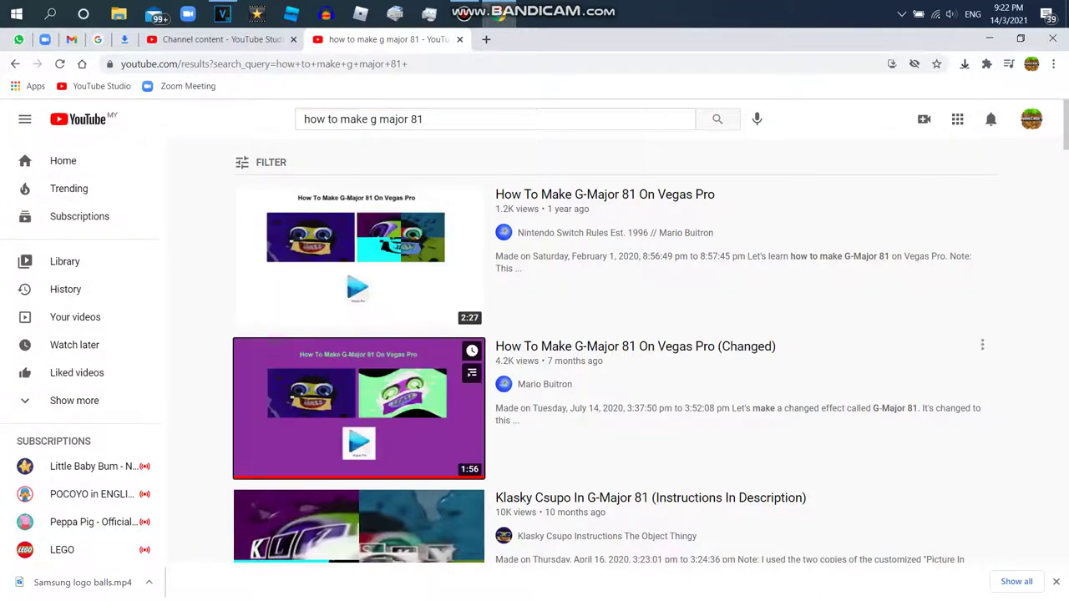
{"action": "left_click", "coordinate": [359, 409]}
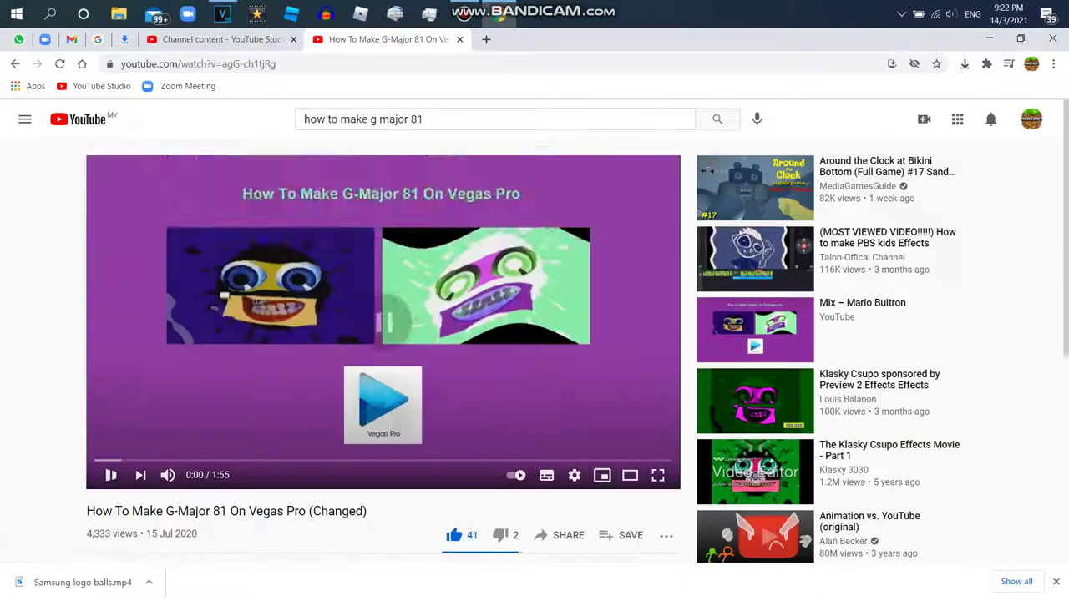
- Expand the video's description, open the linked Animal Crossing (GameCube) 4AM soundtrack video and add it to the liked videos
{"action": "scroll", "coordinate": [359, 335], "scroll_direction": "down", "scroll_amount": 5}
{"action": "left_click", "coordinate": [157, 315]}
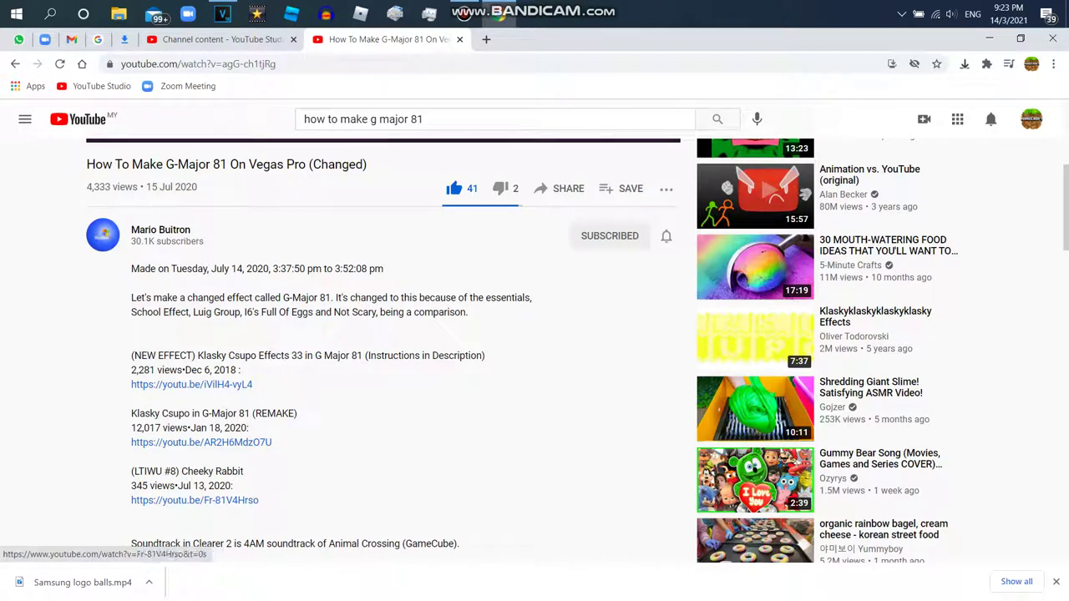
{"action": "scroll", "coordinate": [195, 500], "scroll_direction": "down", "scroll_amount": 3}
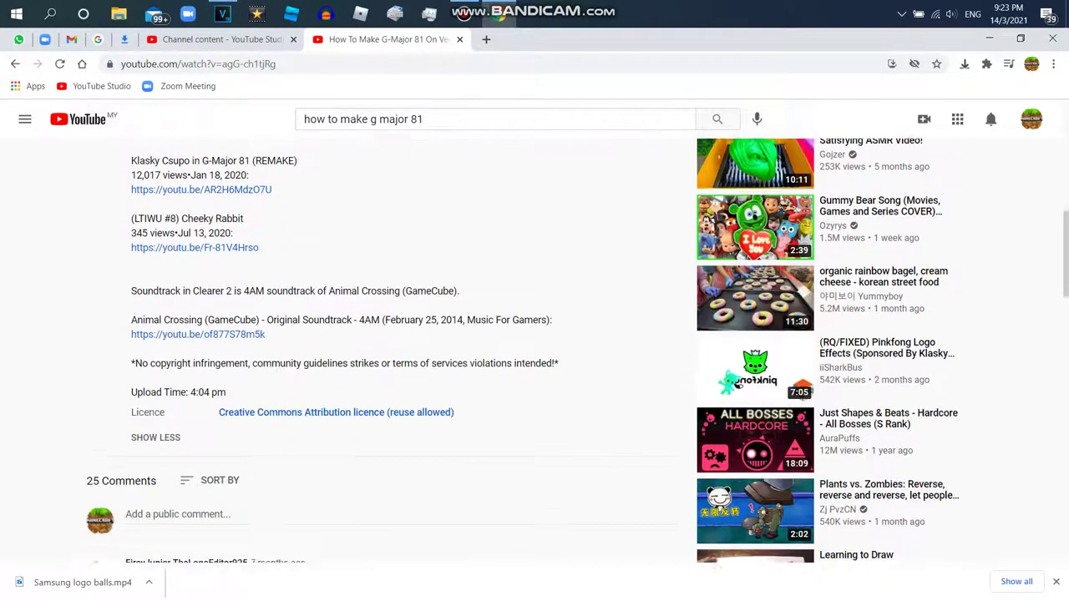
{"action": "left_click", "coordinate": [198, 329]}
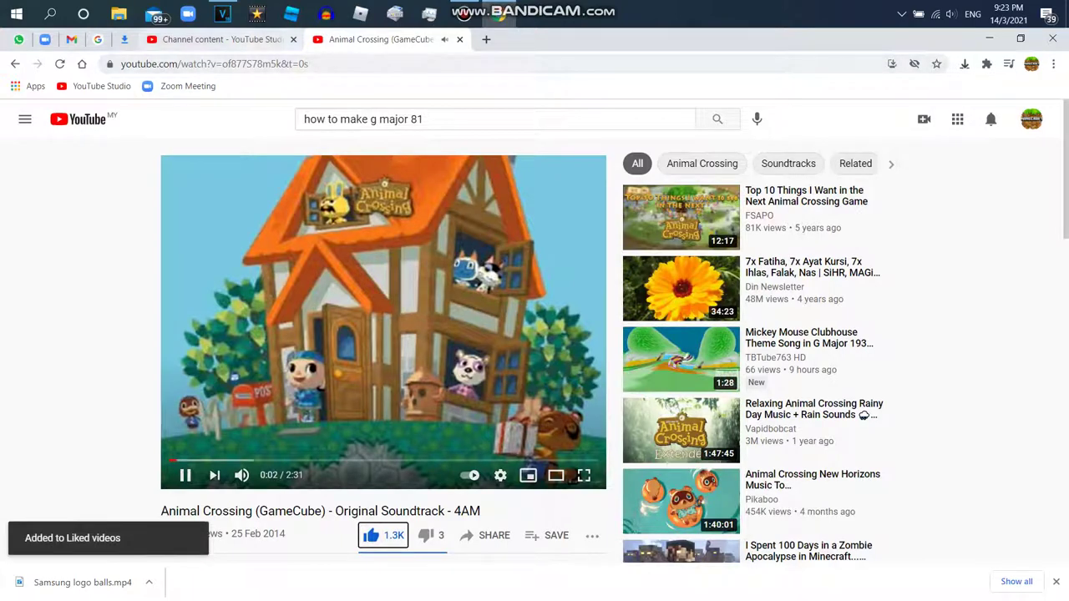
{"action": "scroll", "coordinate": [535, 334], "scroll_direction": "down", "scroll_amount": 3}
{"action": "scroll", "coordinate": [535, 334], "scroll_direction": "up", "scroll_amount": 3}
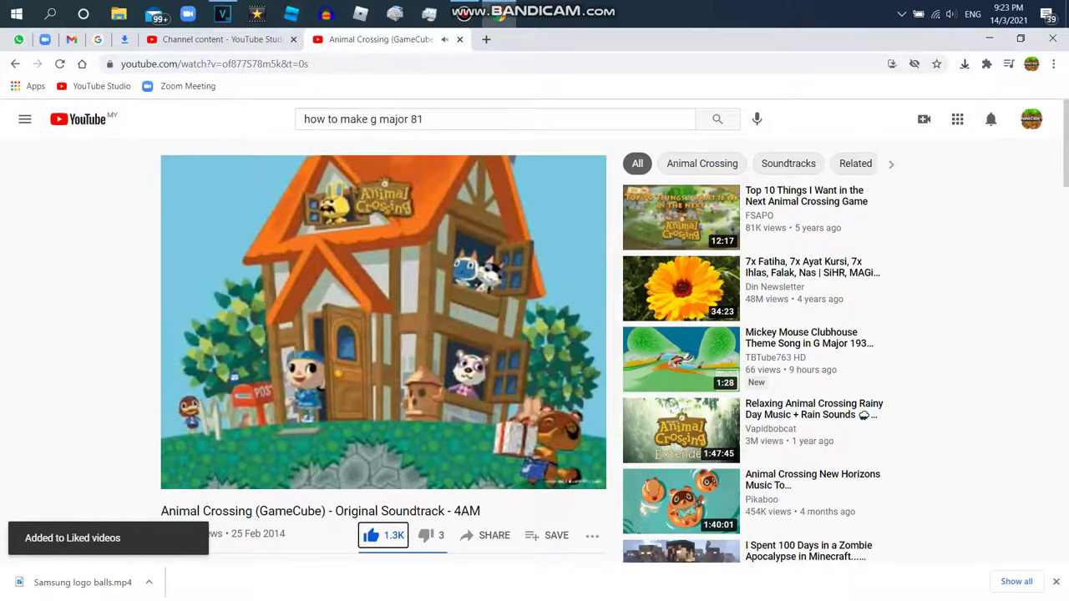
- Switch to VEGAS Pro and replace Samsung logo balls.mp4 with TCC,Spiffy Pictures And Rankin Bass HD from the TCC,Spiffy Picture,Rankin Bass Videos folder
{"action": "key", "text": "ctrl+Page_Up"}
{"action": "key", "text": "alt+Tab"}
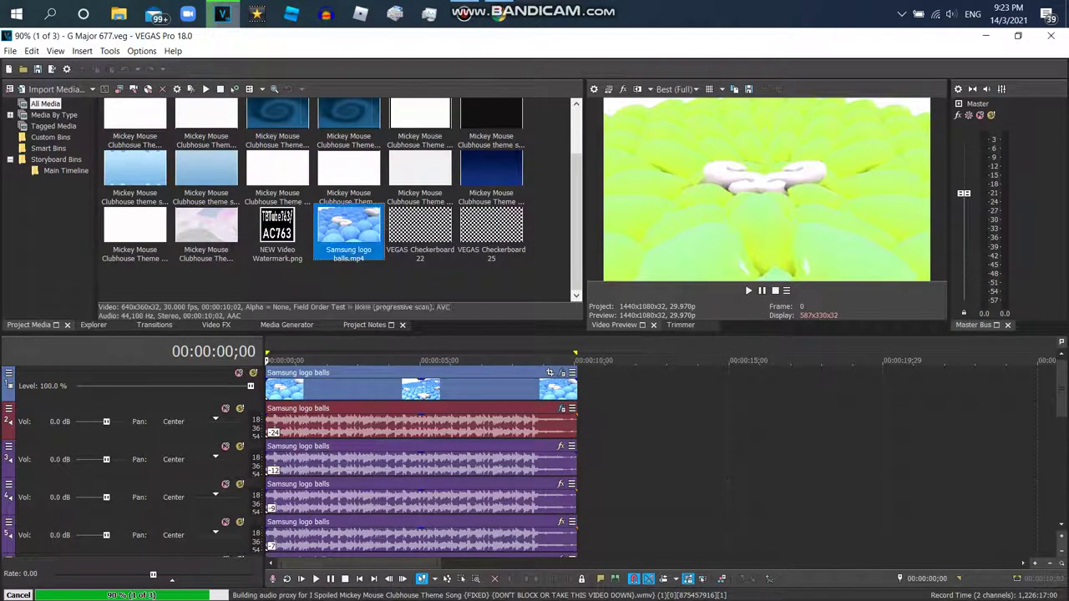
{"action": "right_click", "coordinate": [348, 225]}
{"action": "left_click", "coordinate": [376, 413]}
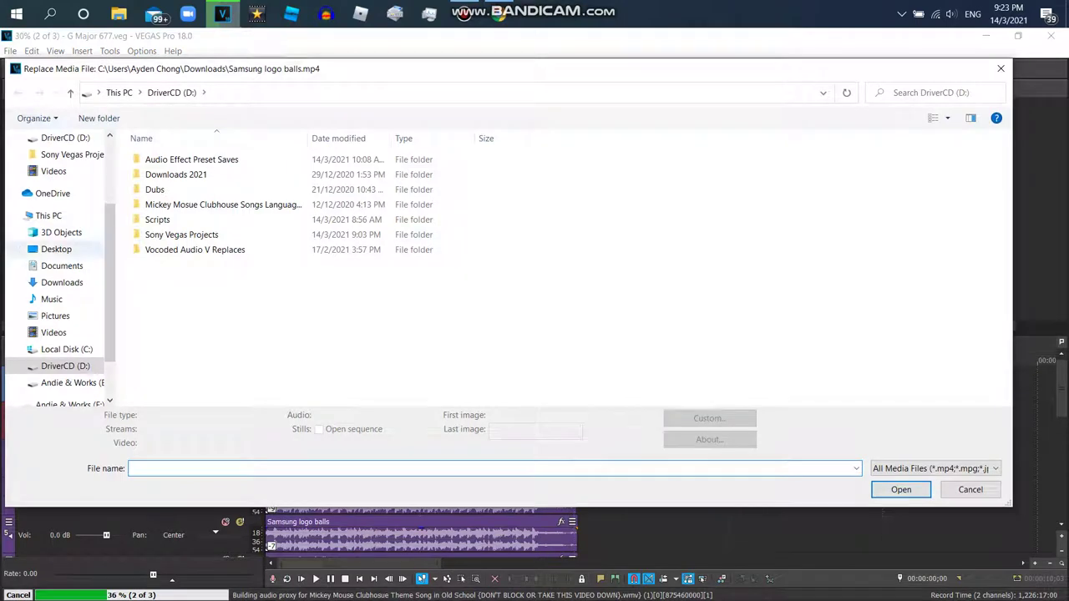
{"action": "scroll", "coordinate": [74, 188], "scroll_direction": "up", "scroll_amount": 2}
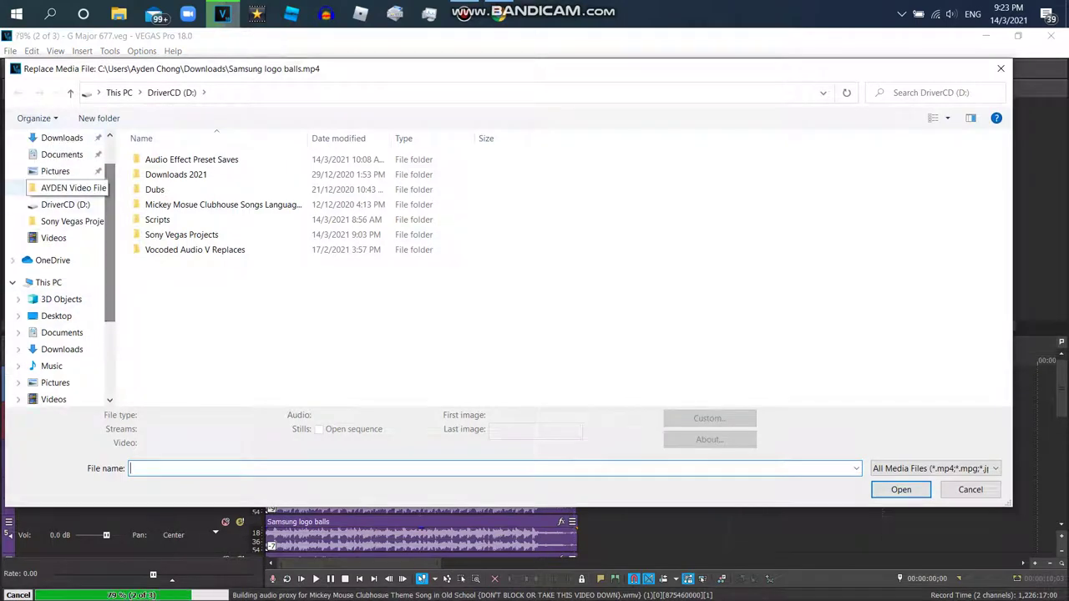
{"action": "left_click", "coordinate": [73, 187]}
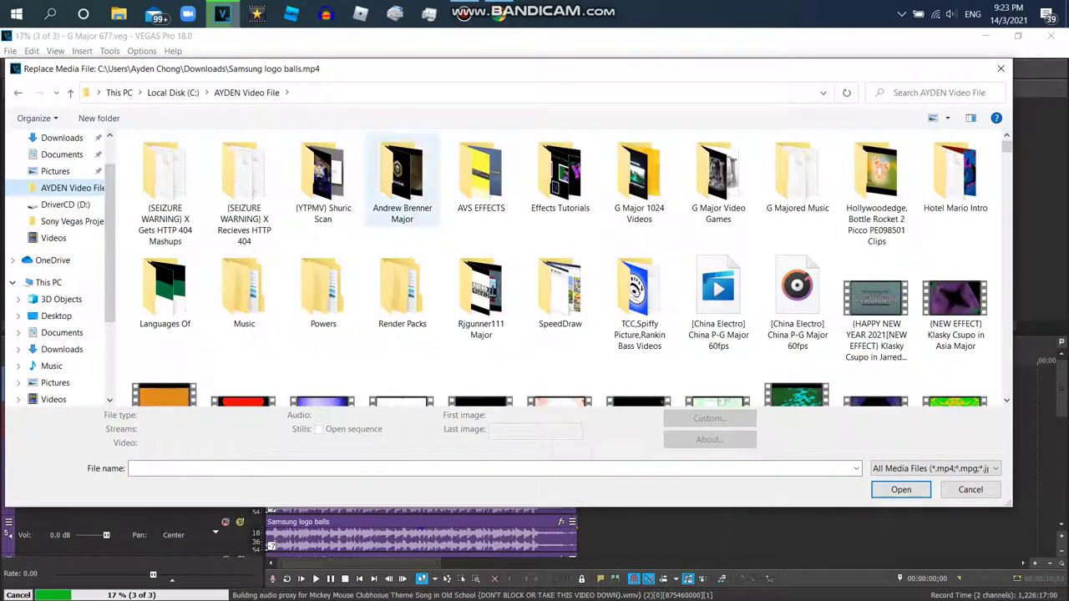
{"action": "double_click", "coordinate": [639, 296]}
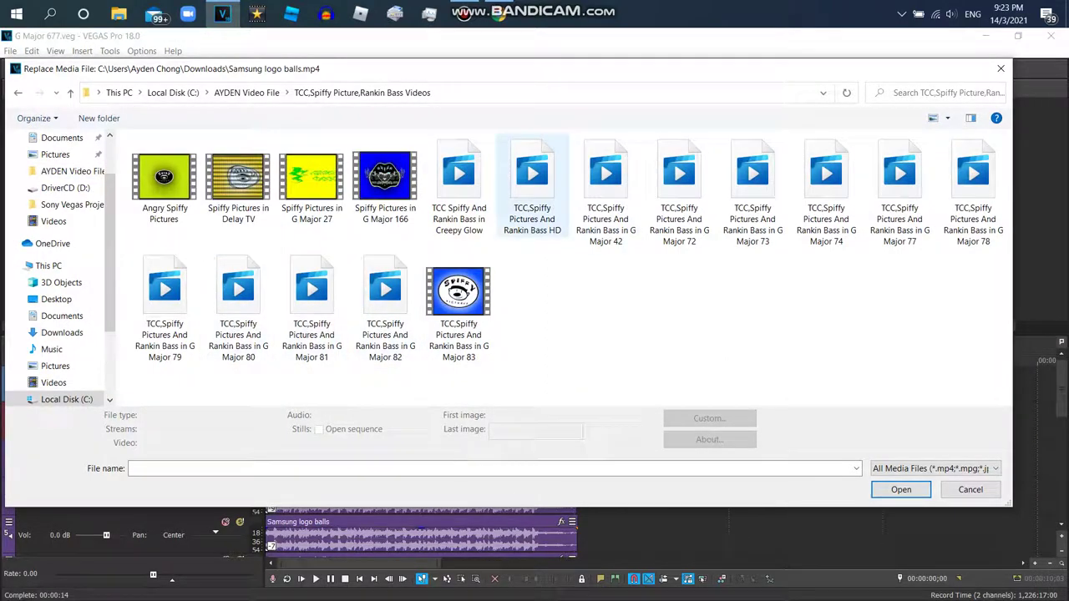
{"action": "left_click", "coordinate": [532, 188]}
{"action": "double_click", "coordinate": [532, 188]}
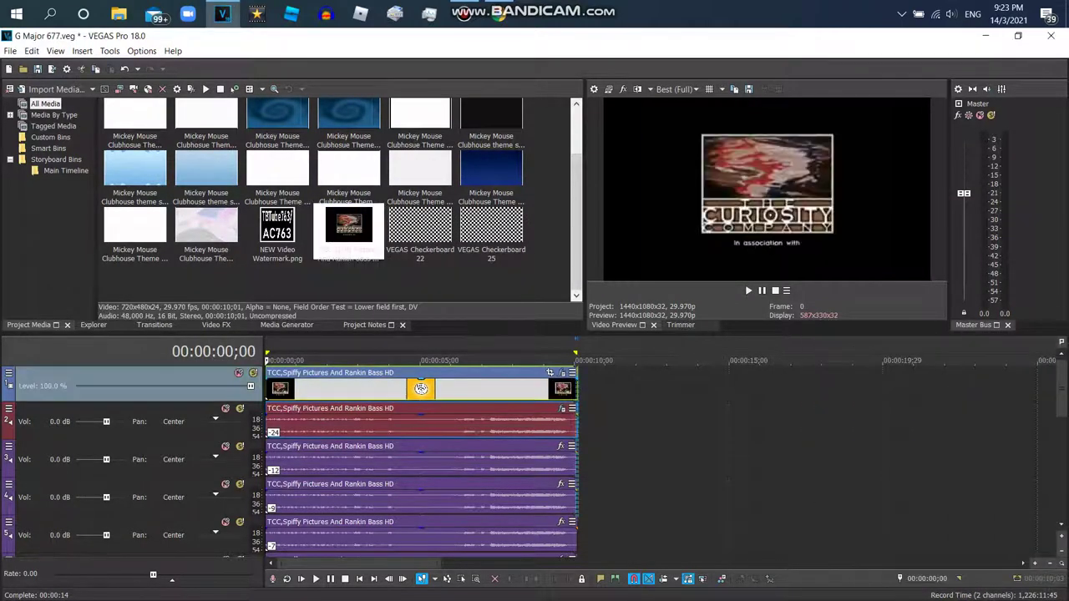
- Trim the ends of the video event and the audio events on tracks 2 to 5 by a few frames
{"action": "left_click", "coordinate": [418, 459]}
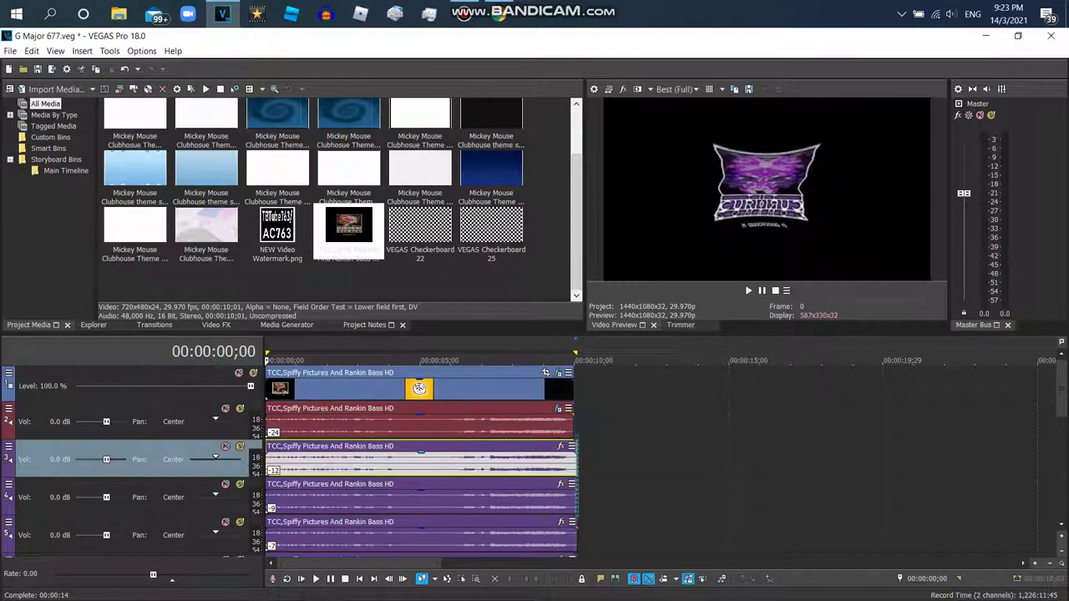
{"action": "left_click", "coordinate": [418, 498]}
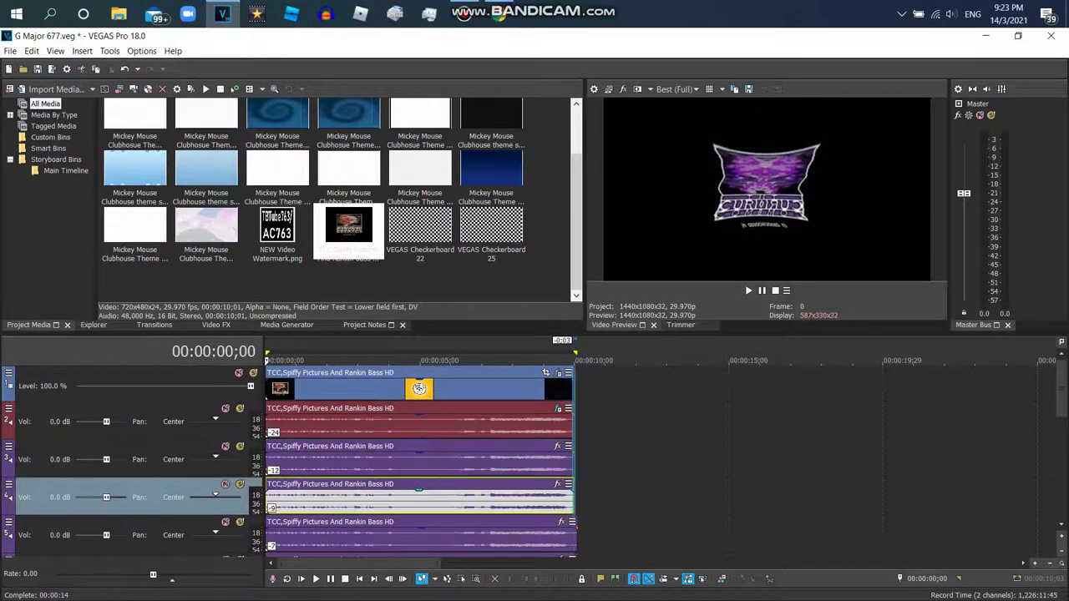
{"action": "left_click", "coordinate": [418, 535]}
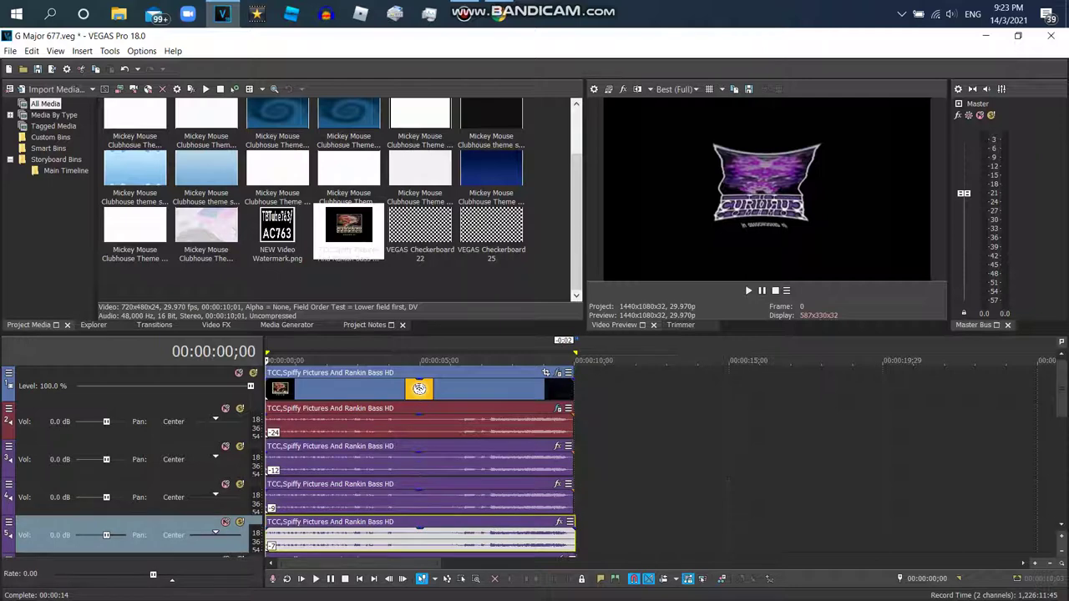
- Extend the ends of the events on tracks 4, 3 and 2 and the video event to match track 5
{"action": "scroll", "coordinate": [418, 501], "scroll_direction": "down", "scroll_amount": 1}
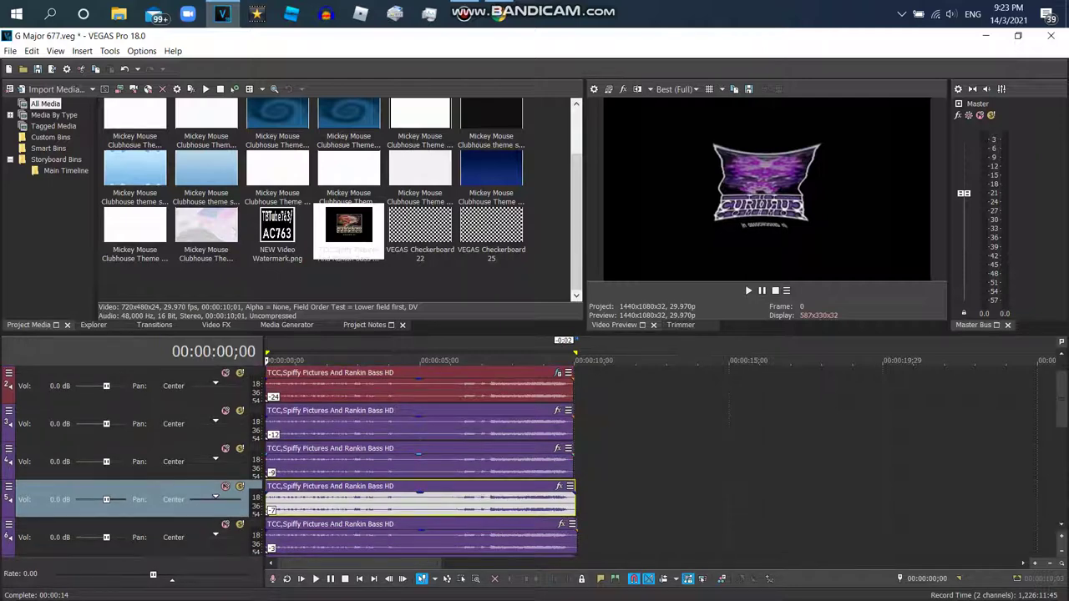
{"action": "left_click", "coordinate": [418, 461]}
{"action": "left_click", "coordinate": [418, 423]}
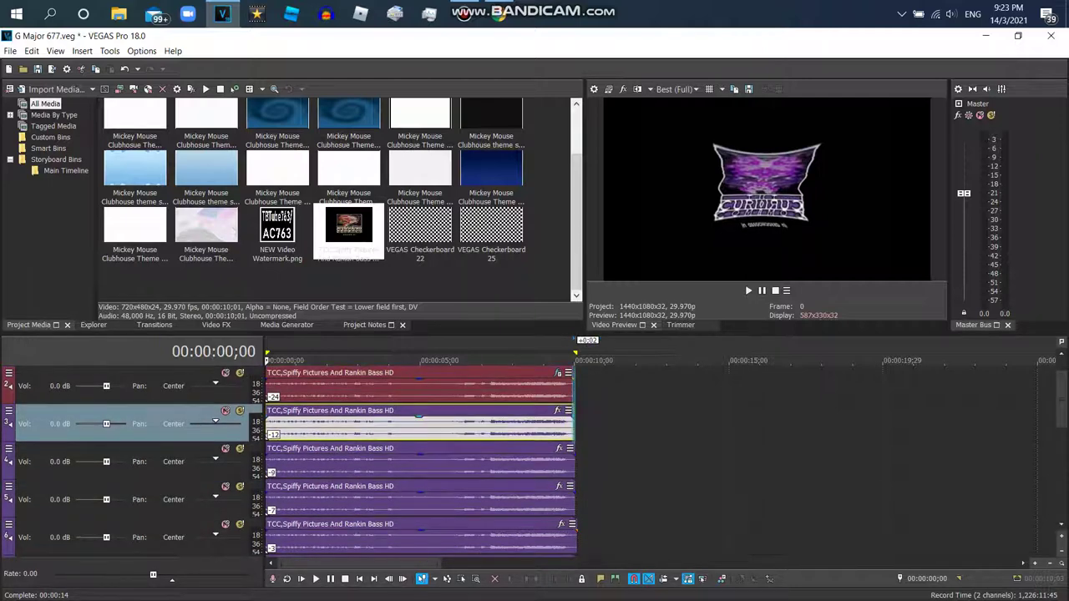
{"action": "key", "text": "End"}
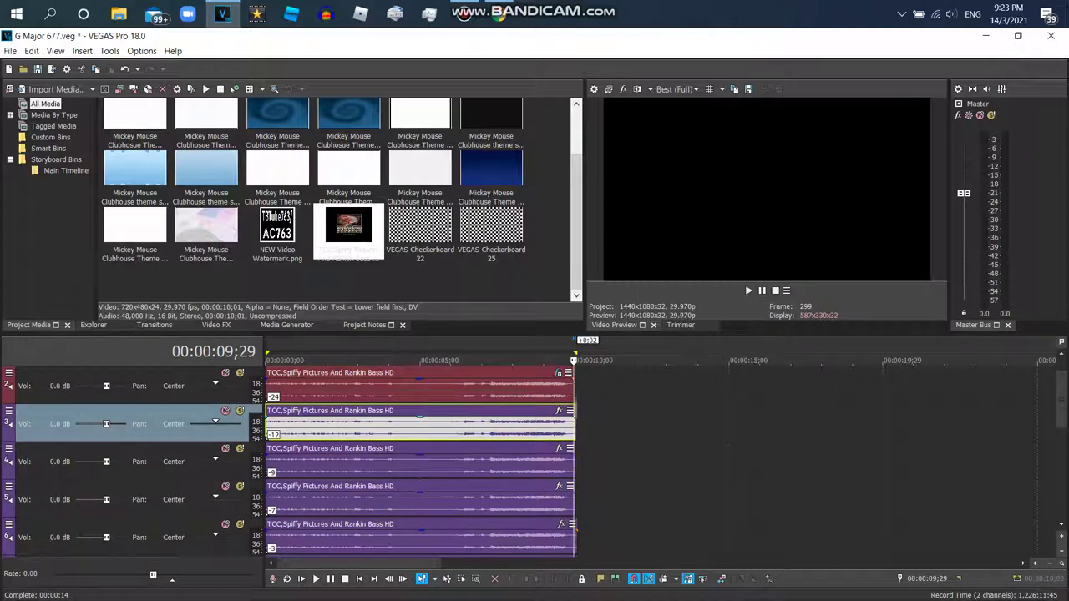
{"action": "left_click", "coordinate": [418, 386]}
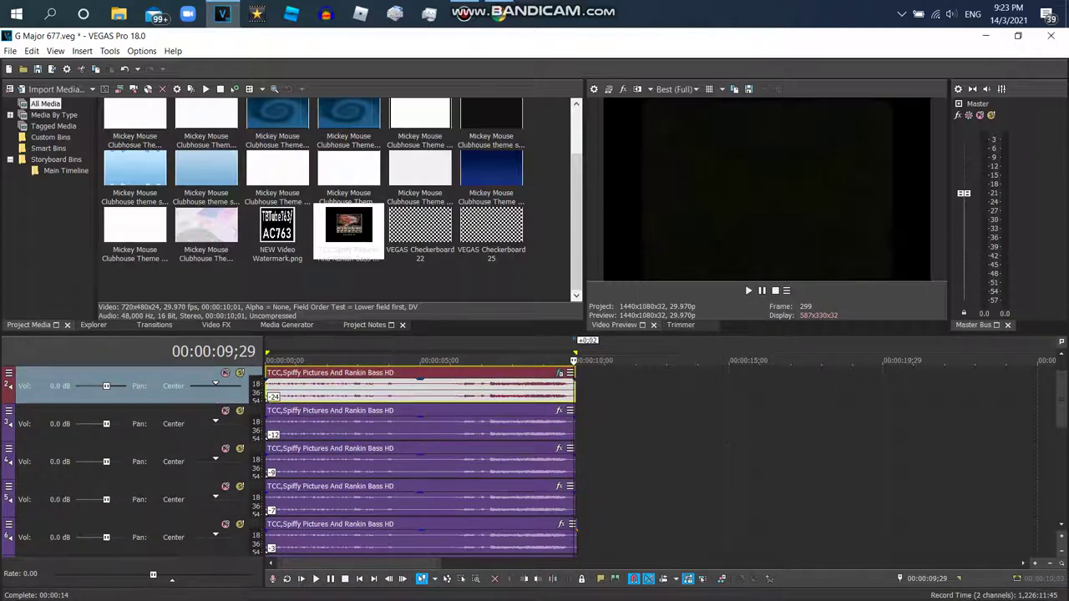
{"action": "scroll", "coordinate": [420, 388], "scroll_direction": "up", "scroll_amount": 1}
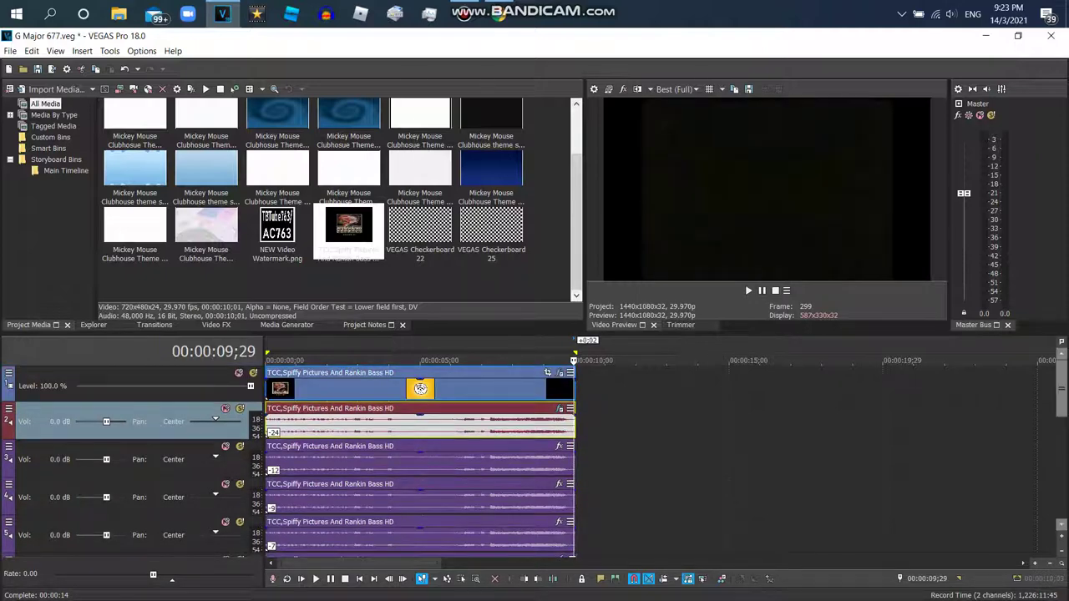
- Trim the ends of the audio events on tracks 12, 11, 10, 9 and 8 by 4 frames
{"action": "scroll", "coordinate": [421, 387], "scroll_direction": "down", "scroll_amount": 6}
{"action": "scroll", "coordinate": [420, 387], "scroll_direction": "down", "scroll_amount": 1}
{"action": "left_click", "coordinate": [417, 538]}
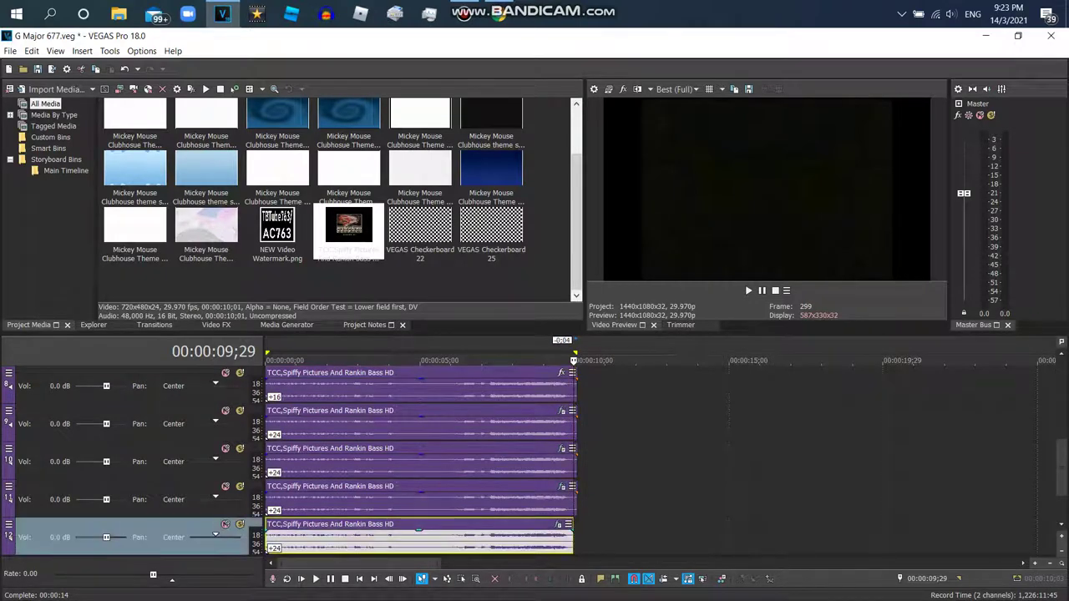
{"action": "left_click", "coordinate": [418, 500]}
{"action": "left_click", "coordinate": [417, 458]}
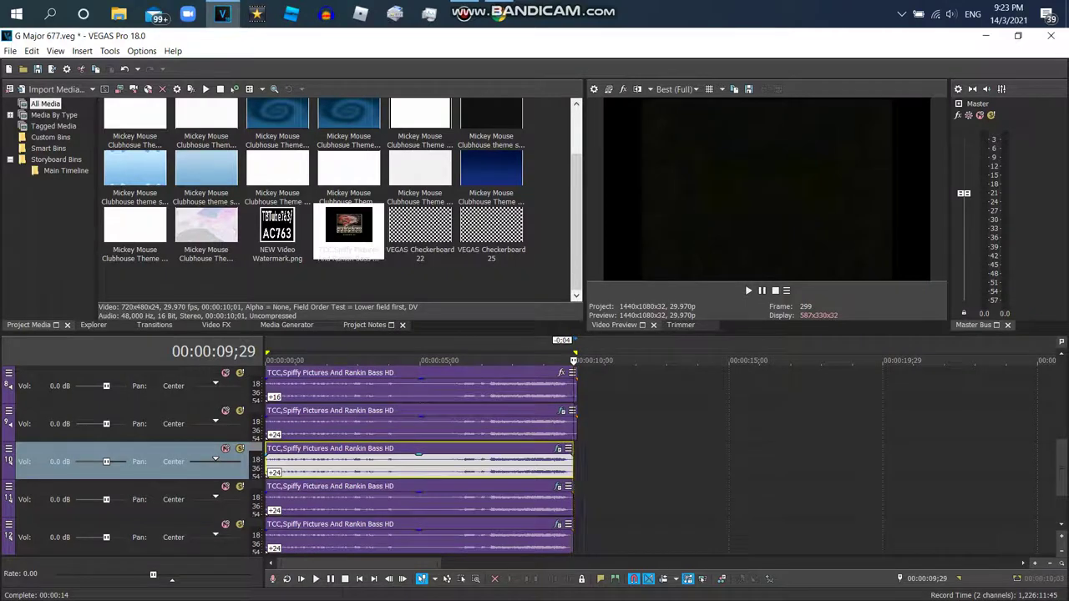
{"action": "left_click", "coordinate": [418, 417]}
{"action": "left_click", "coordinate": [417, 386]}
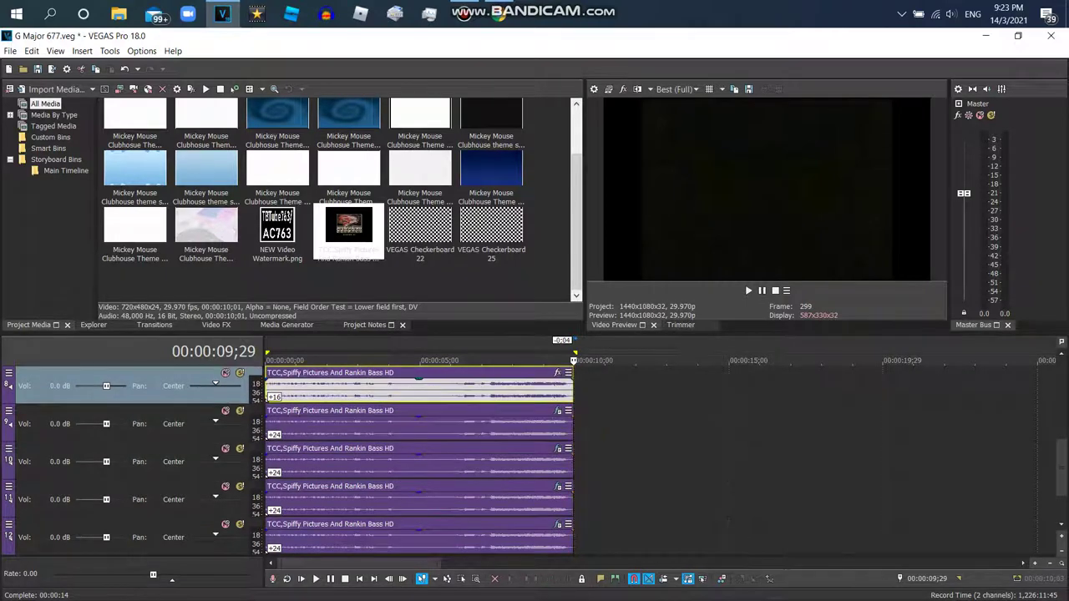
- Trim the ends of the audio events on tracks 6 and 7 by 4 frames
{"action": "scroll", "coordinate": [417, 460], "scroll_direction": "up", "scroll_amount": 3}
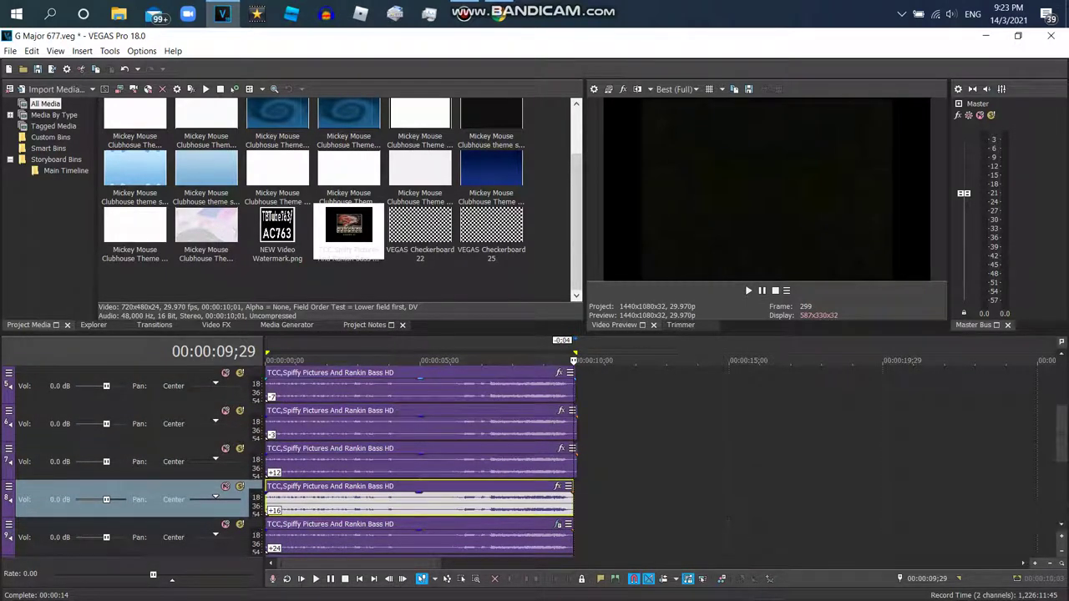
{"action": "left_click", "coordinate": [419, 422]}
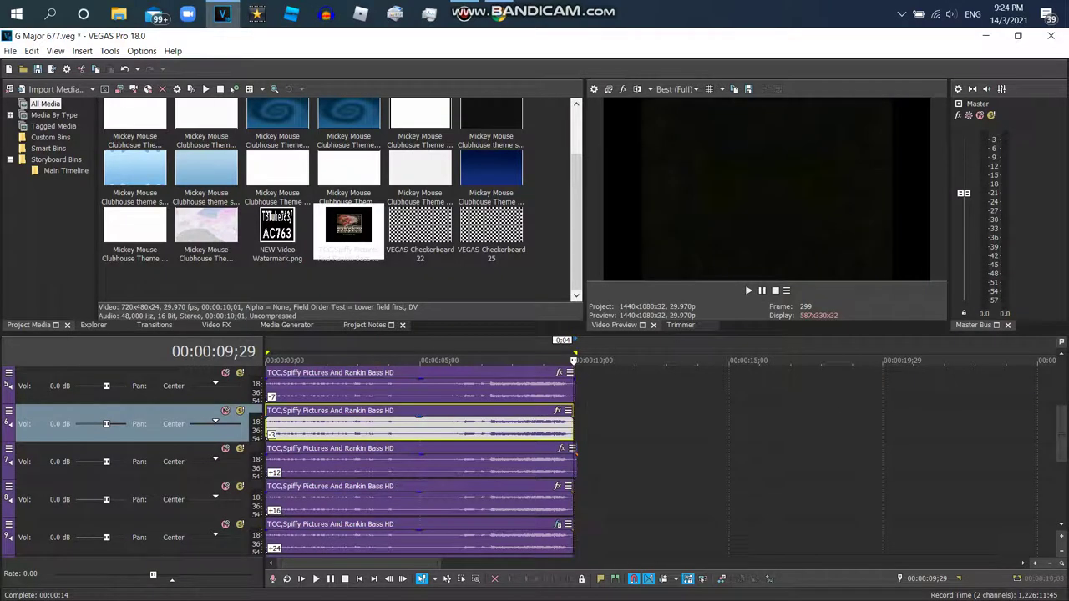
{"action": "left_click", "coordinate": [576, 462]}
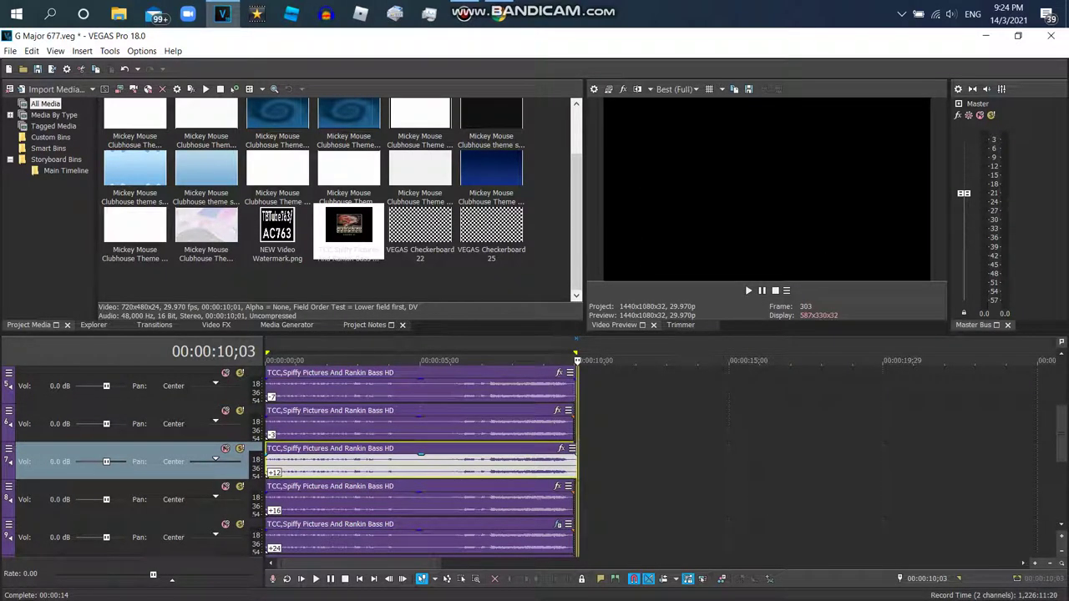
{"action": "left_click", "coordinate": [507, 461]}
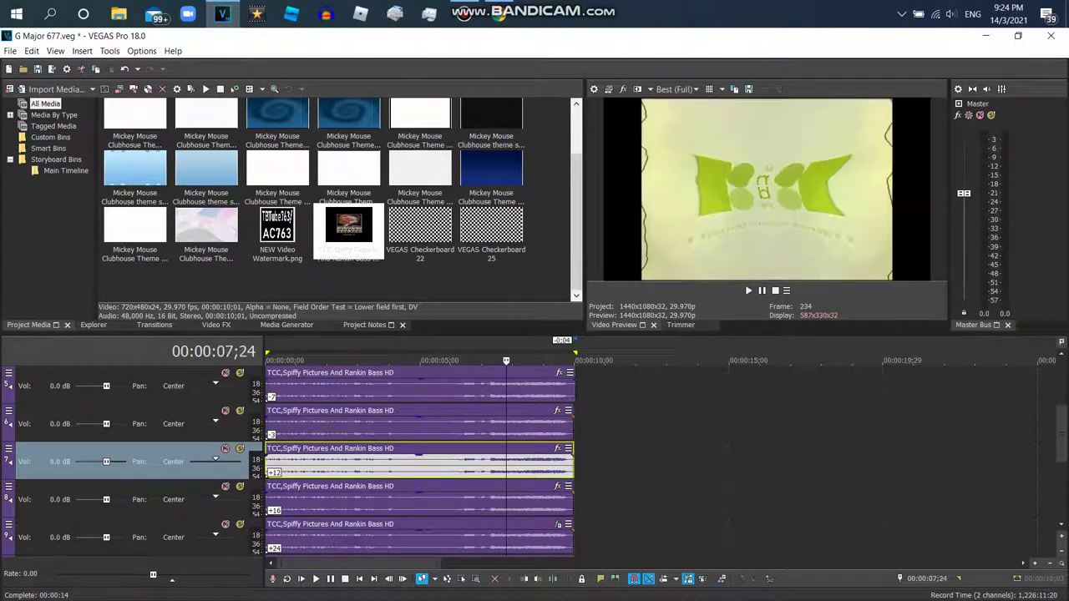
- Extend the ends of the audio events on tracks 6 to 9 by 2 frames
{"action": "left_click", "coordinate": [506, 422]}
{"action": "left_click", "coordinate": [506, 461]}
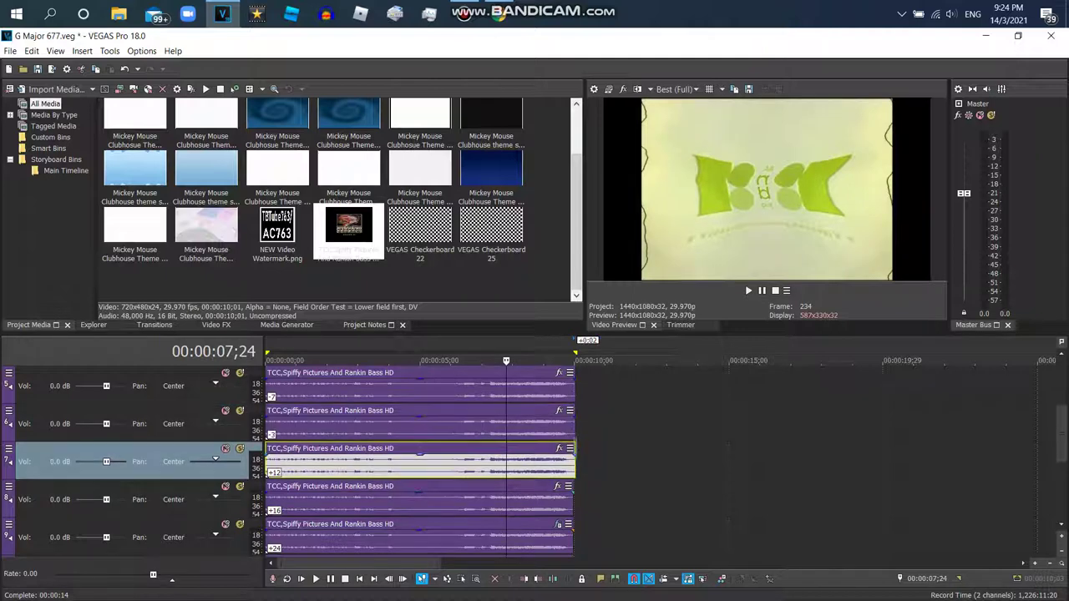
{"action": "left_click", "coordinate": [506, 499]}
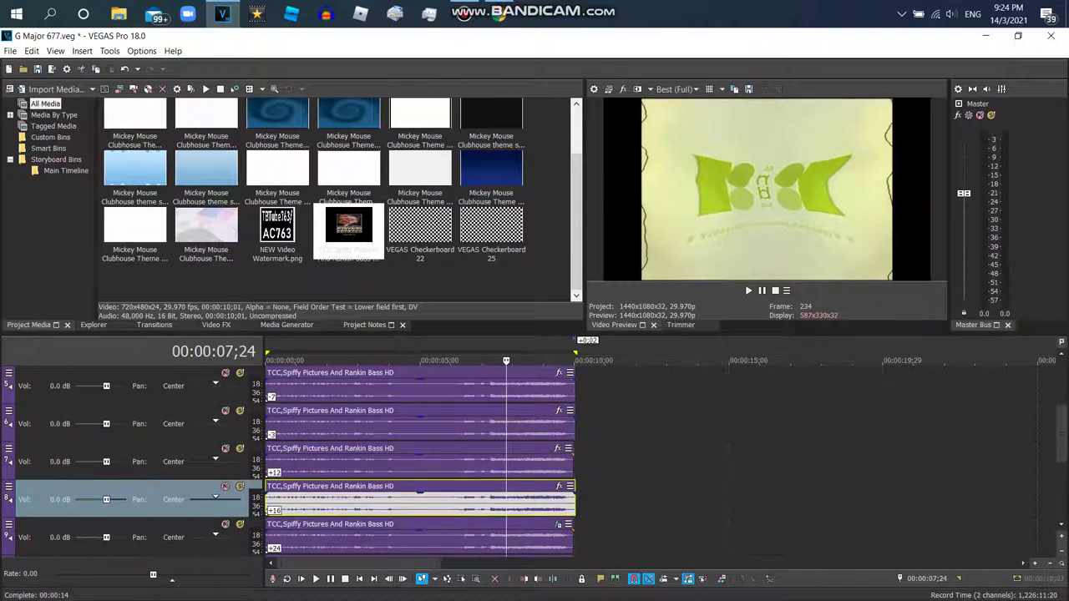
{"action": "left_click", "coordinate": [420, 528]}
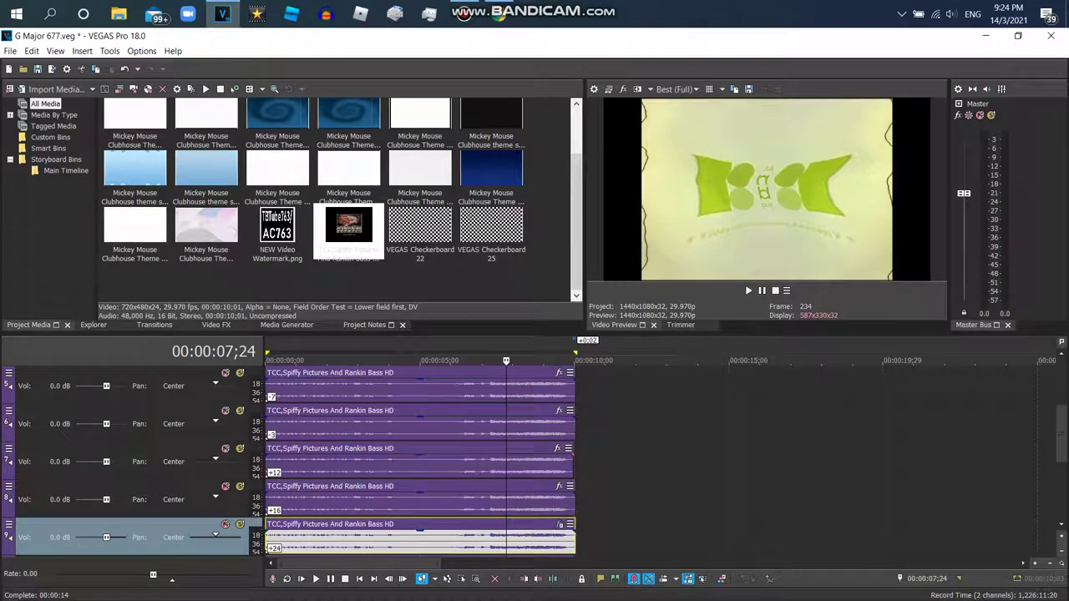
{"action": "left_click", "coordinate": [506, 499]}
{"action": "left_click", "coordinate": [506, 423]}
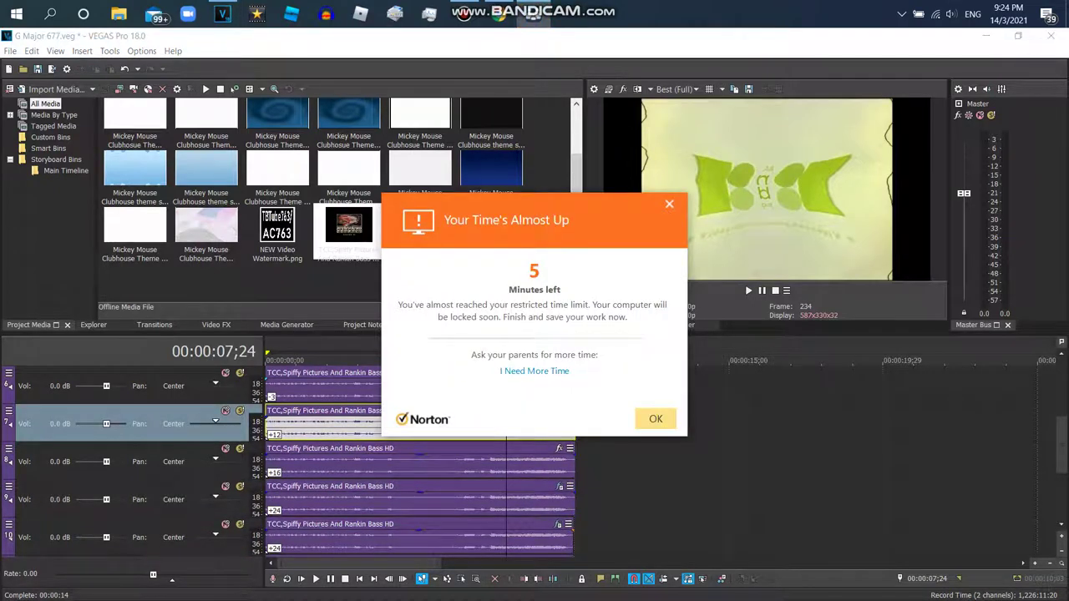
- Dismiss the time-limit notice and extend the ends of the audio events on tracks 10, 11 and 12 by 2 frames
{"action": "left_click", "coordinate": [669, 203]}
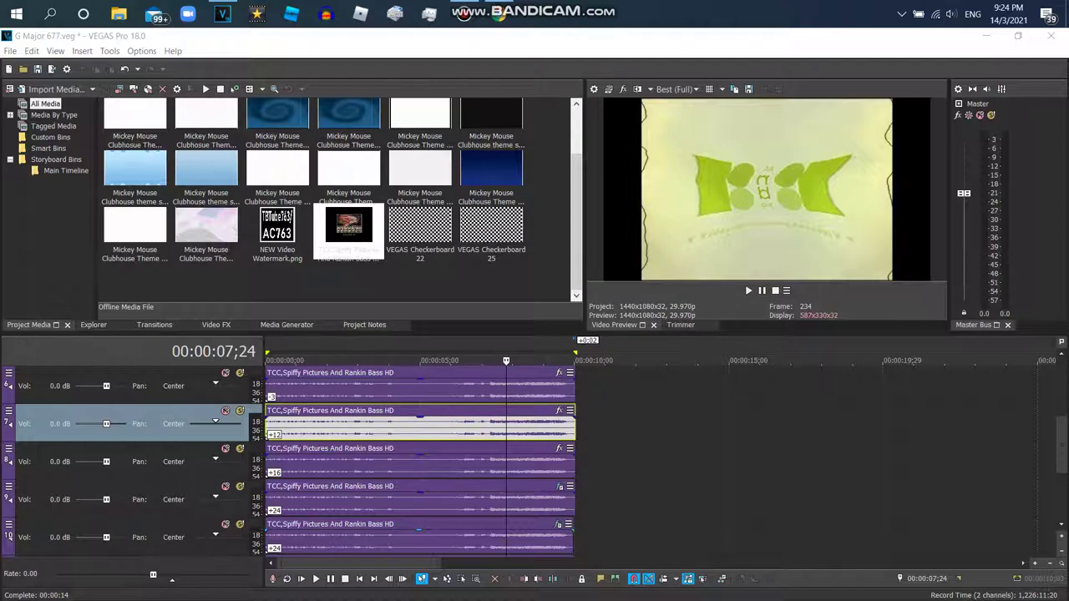
{"action": "left_click", "coordinate": [506, 537]}
{"action": "scroll", "coordinate": [1061, 451], "scroll_direction": "down", "scroll_amount": 2}
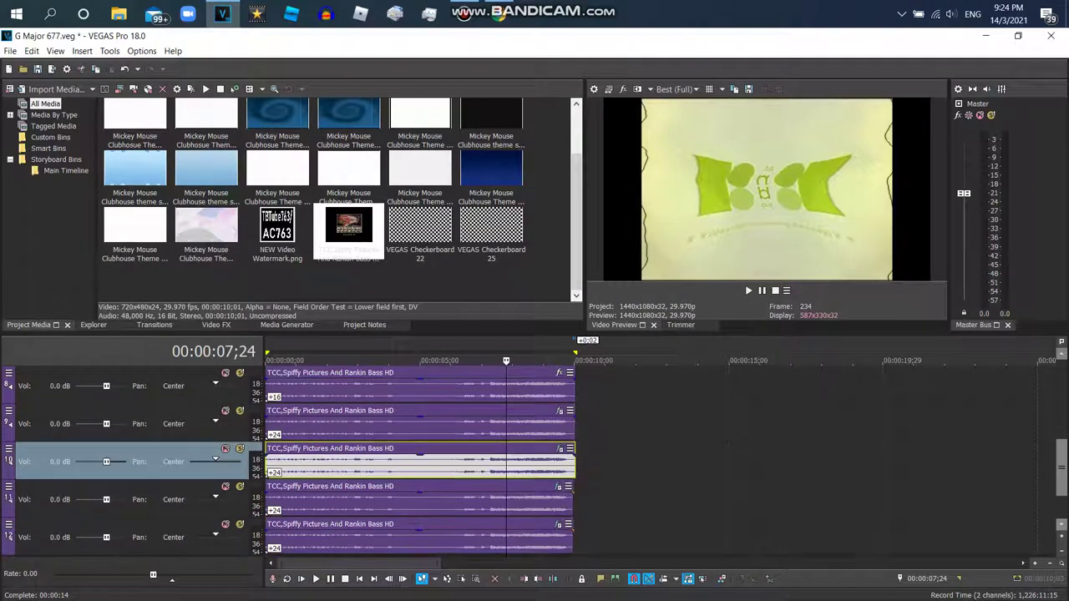
{"action": "scroll", "coordinate": [1061, 452], "scroll_direction": "down", "scroll_amount": 1}
{"action": "left_click", "coordinate": [506, 463]}
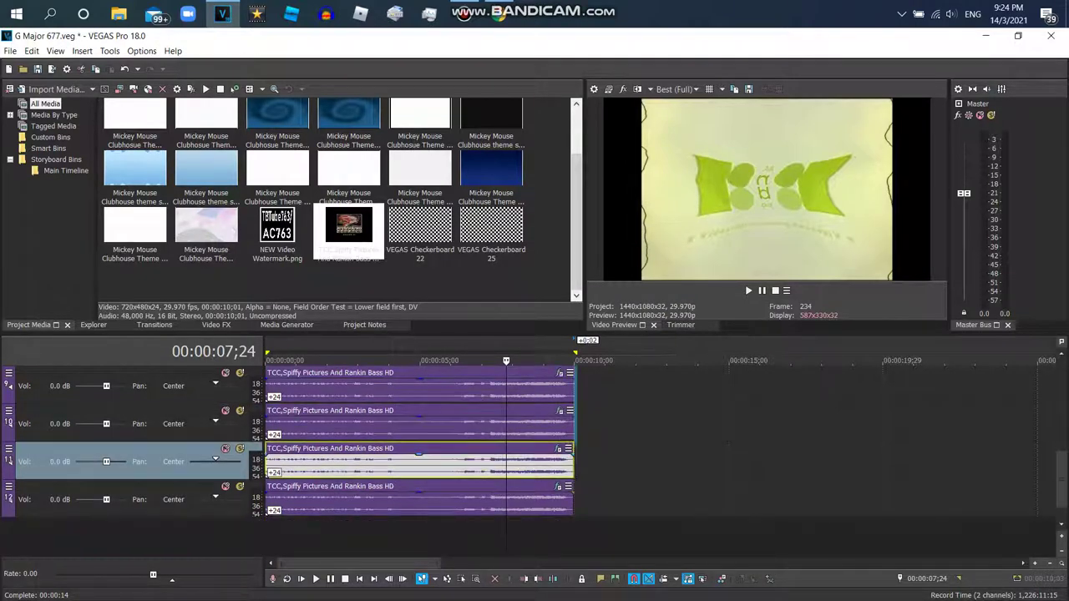
{"action": "left_click", "coordinate": [506, 501]}
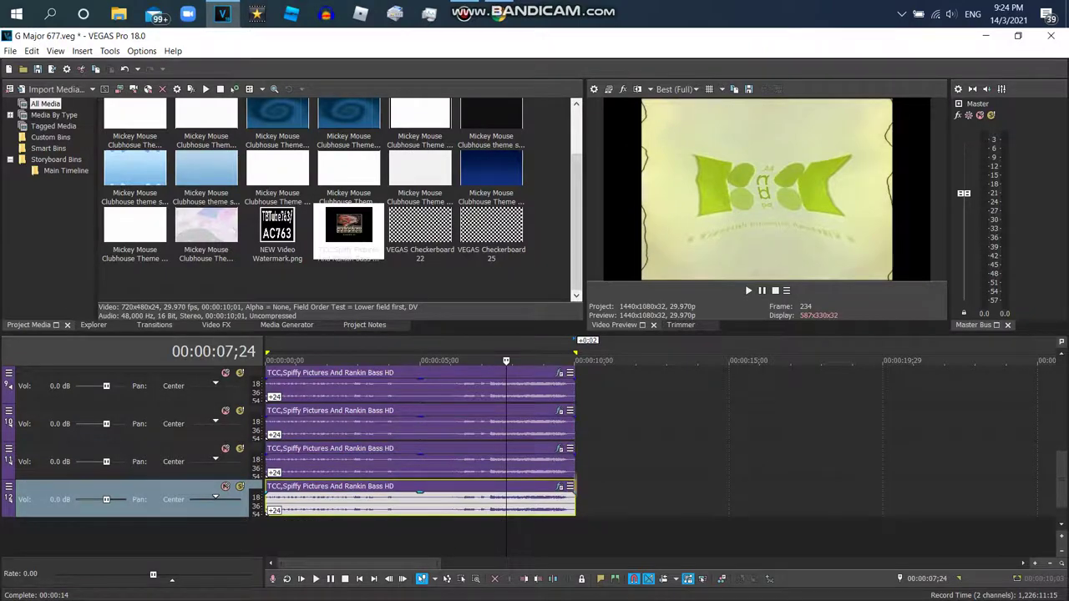
- Select the event's full time range and set up a Video for Windows render with the NTSC SD YUV template, named Spiffy Pictures in G Major 677.avi
{"action": "double_click", "coordinate": [506, 501]}
{"action": "left_click", "coordinate": [10, 51]}
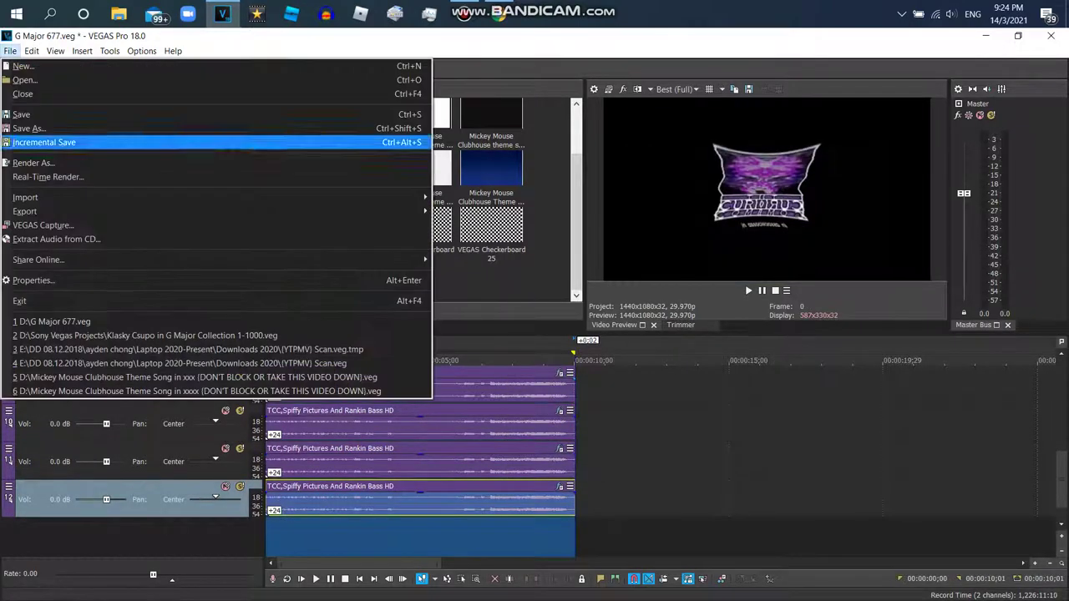
{"action": "key", "text": "Return"}
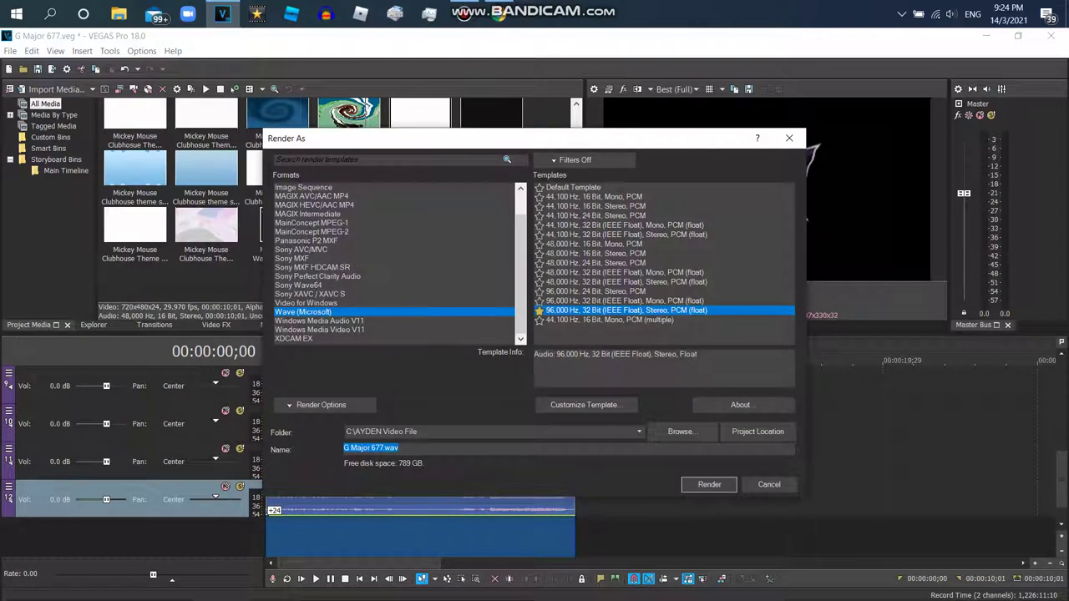
{"action": "left_click", "coordinate": [306, 302]}
{"action": "left_click", "coordinate": [570, 243]}
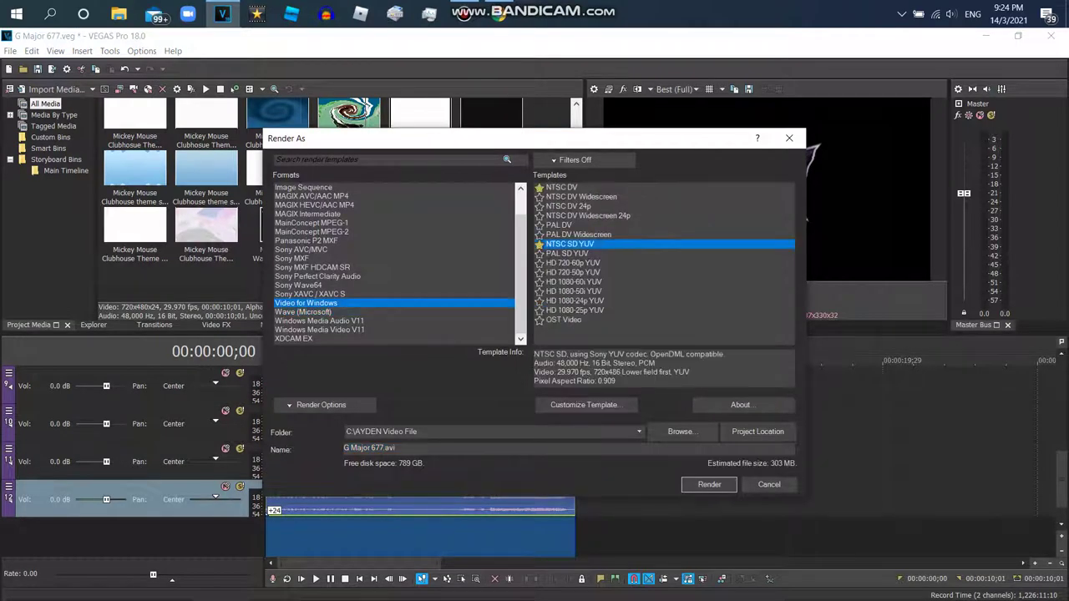
{"action": "left_click", "coordinate": [345, 448]}
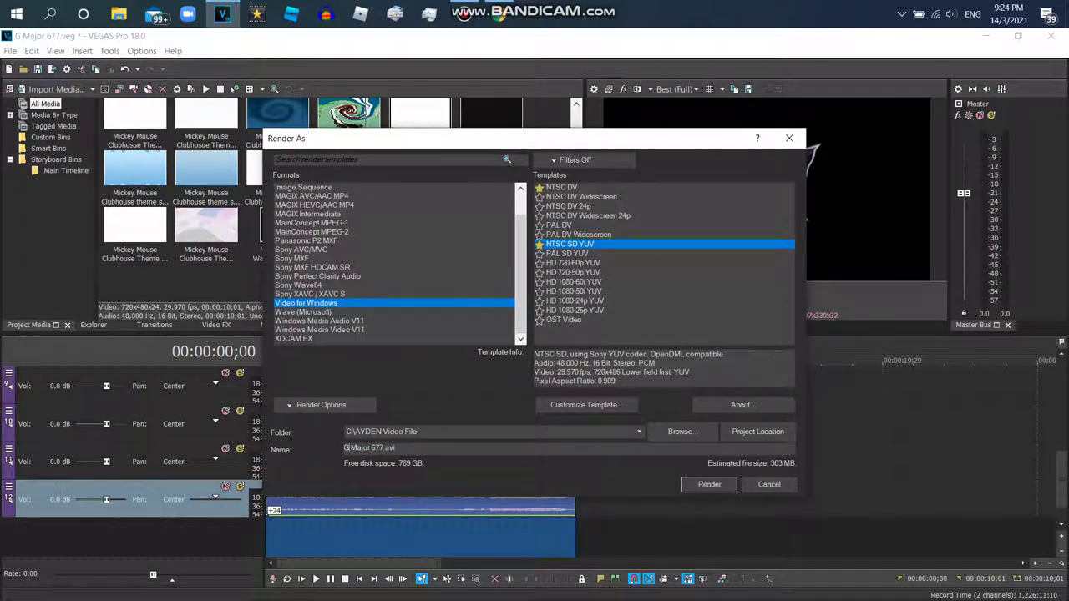
{"action": "type", "text": "Spiffy Pictur"}
{"action": "mouse_move", "coordinate": [535, 8]}
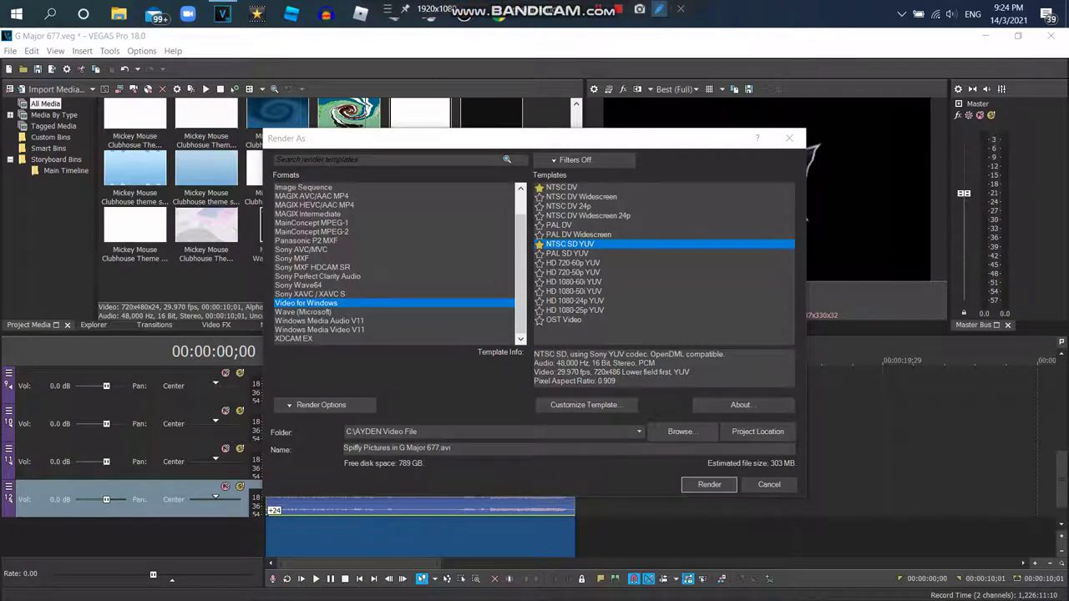
{"action": "left_click", "coordinate": [660, 9]}
{"action": "type", "text": "rst Export"}
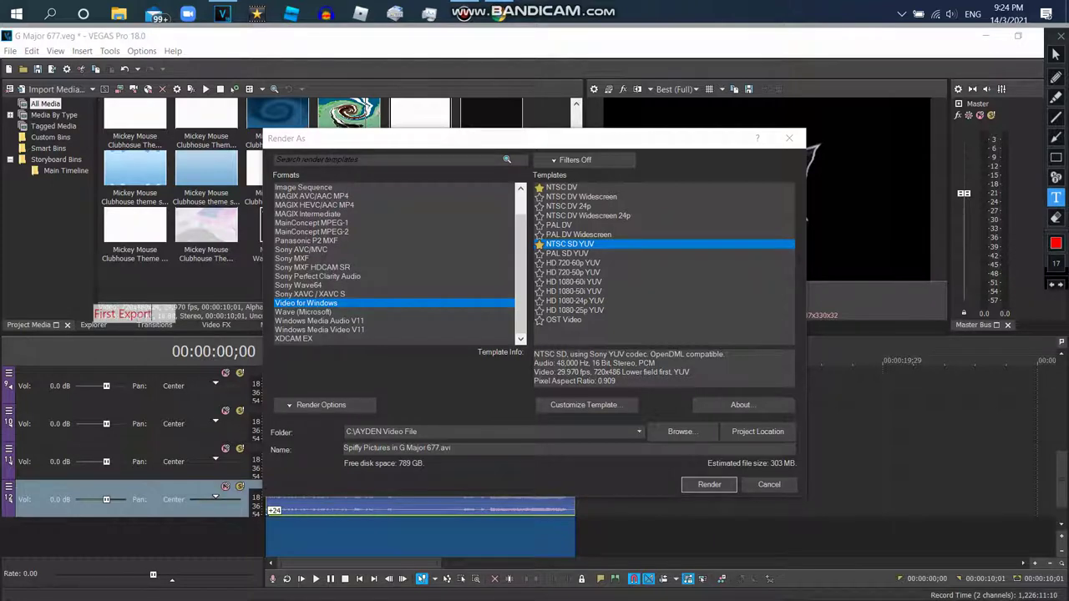
{"action": "type", "text": " A G Major 677"}
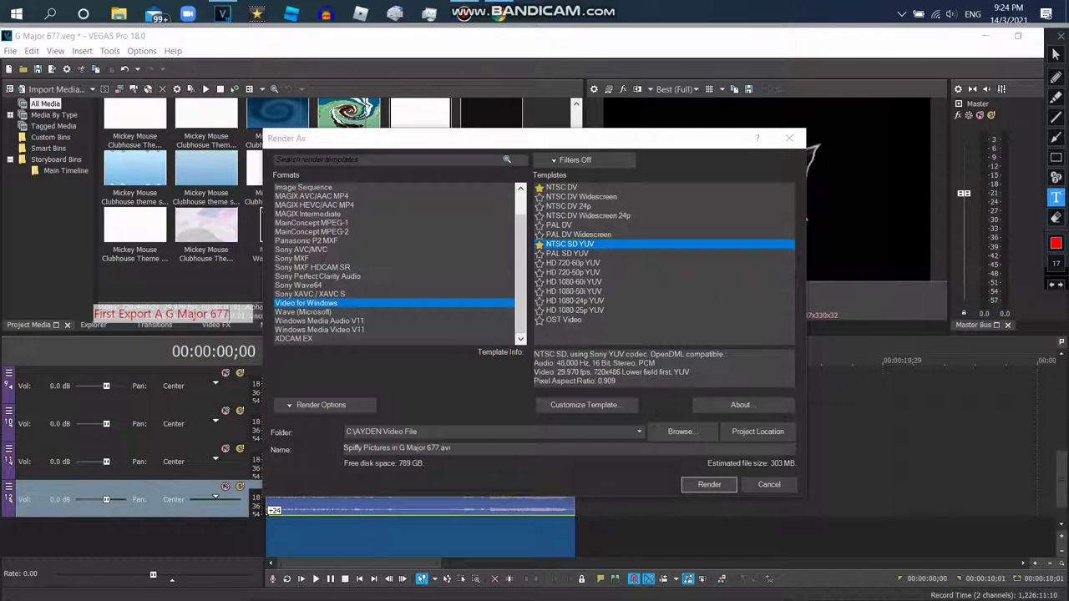
{"action": "type", "text": " Audio"}
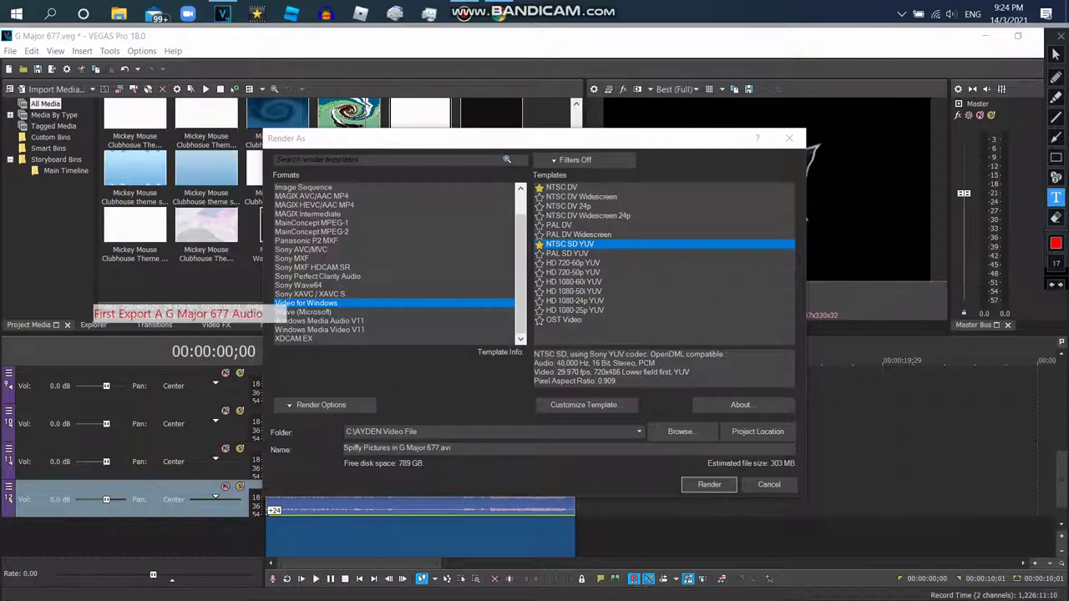
{"action": "key", "text": "Escape"}
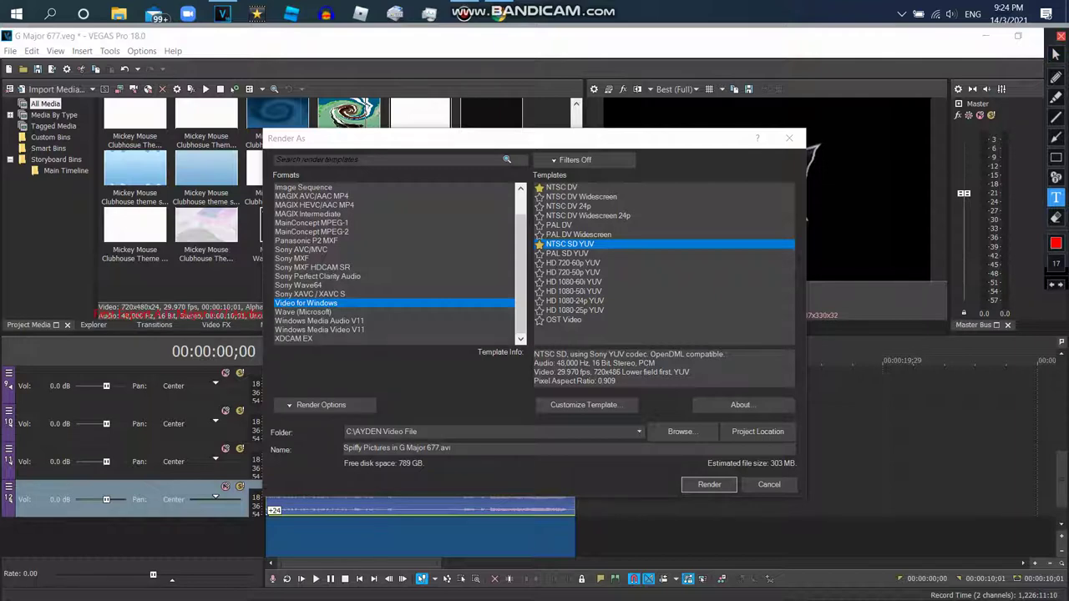
{"action": "left_click", "coordinate": [1056, 54]}
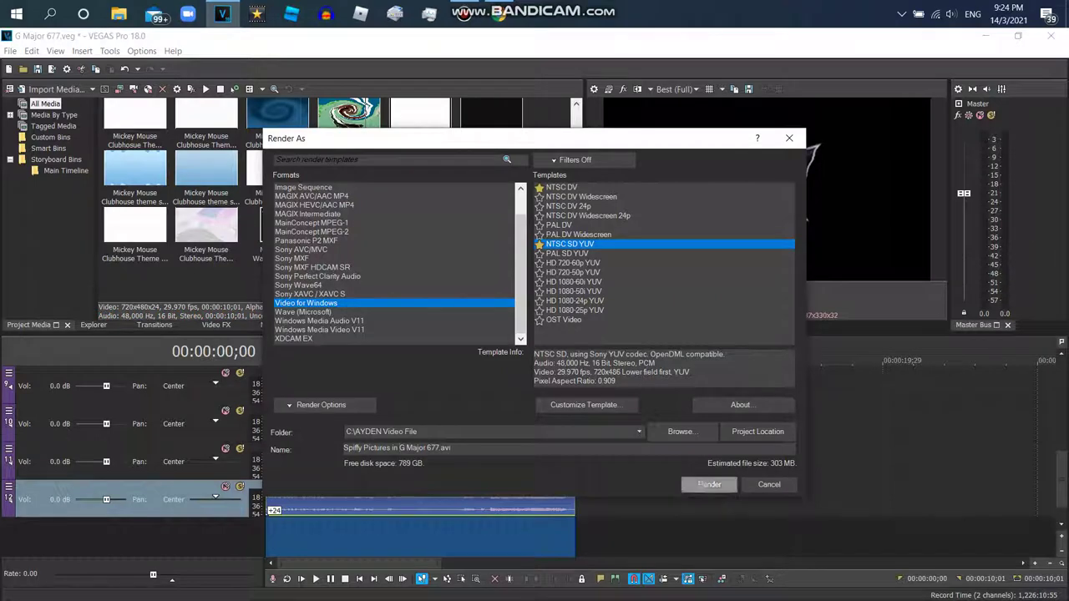
- Start rendering the Spiffy Pictures in G Major 677 AVI file
{"action": "left_click", "coordinate": [710, 485]}
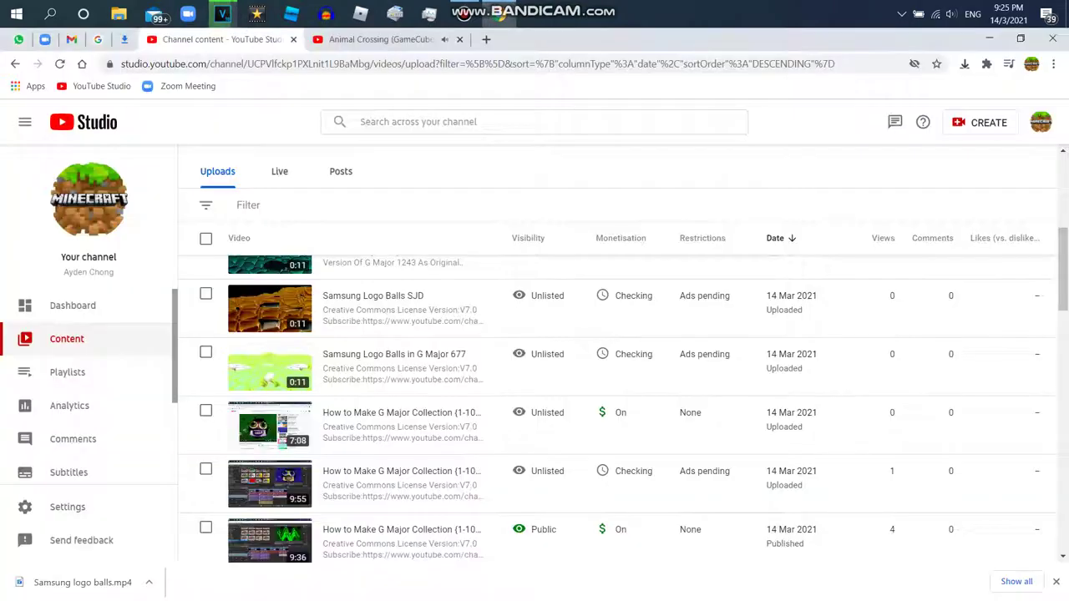
- Show the Animal Crossing (GameCube) Original Soundtrack 4AM video on YouTube and like it
{"action": "left_click", "coordinate": [380, 39]}
{"action": "left_click", "coordinate": [371, 536]}
{"action": "scroll", "coordinate": [381, 535], "scroll_direction": "down", "scroll_amount": 4}
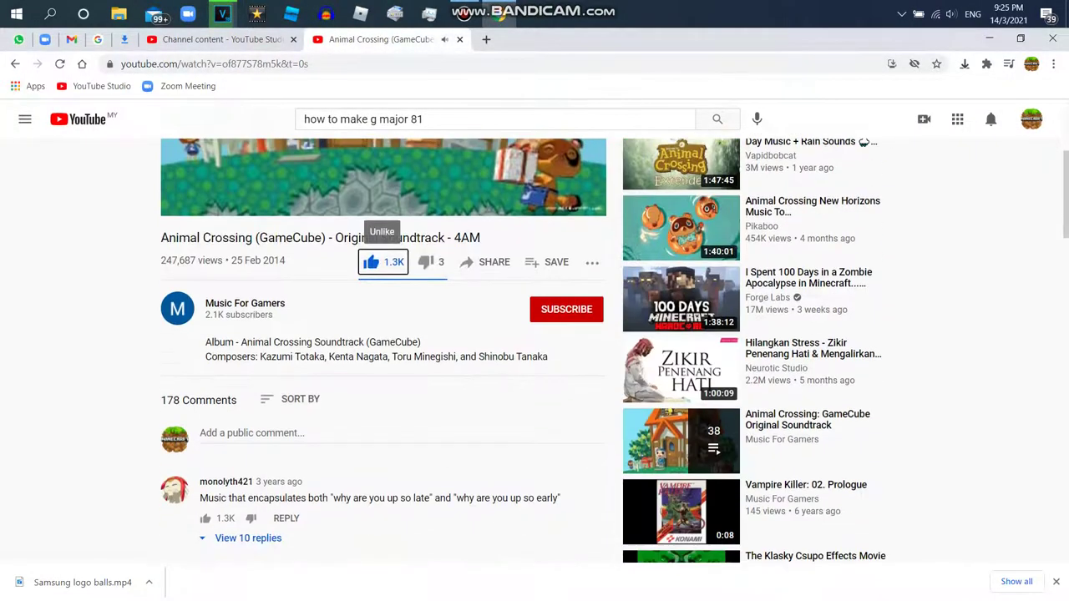
{"action": "scroll", "coordinate": [381, 534], "scroll_direction": "up", "scroll_amount": 4}
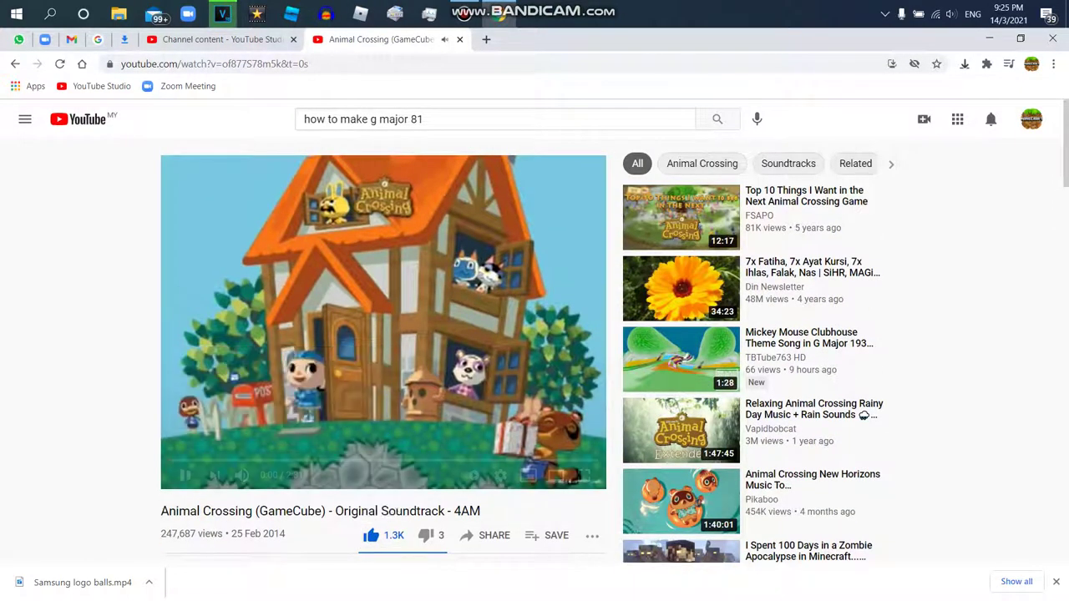
- Switch to VEGAS Pro and render a Wave (Microsoft) file at 96,000 Hz, 32 Bit float stereo, named Spiffy Pictures in G Major 677.wav
{"action": "left_click", "coordinate": [221, 14]}
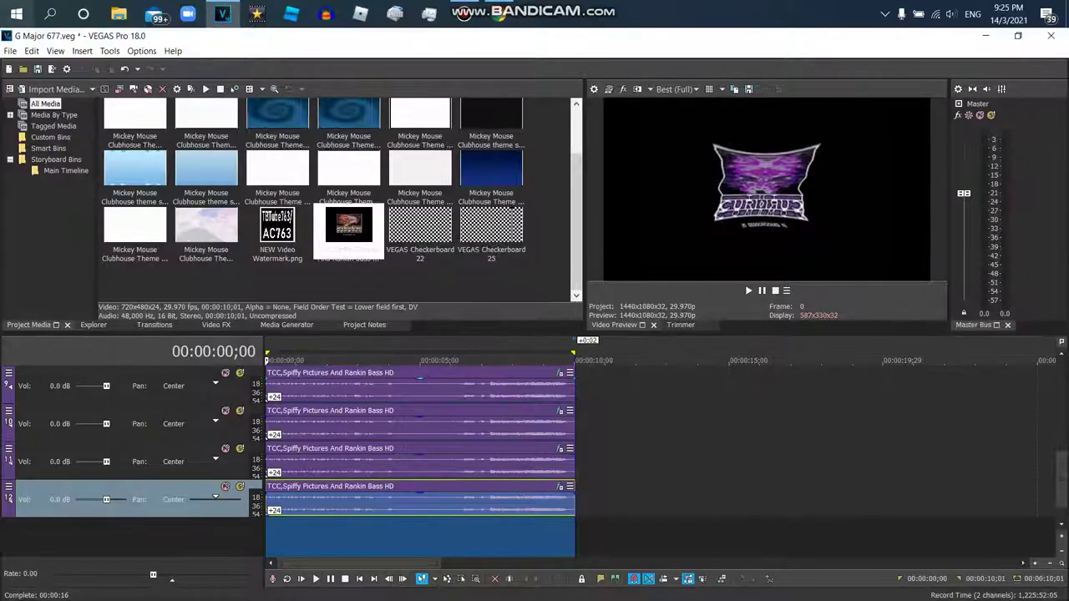
{"action": "left_click", "coordinate": [10, 51]}
{"action": "left_click", "coordinate": [58, 162]}
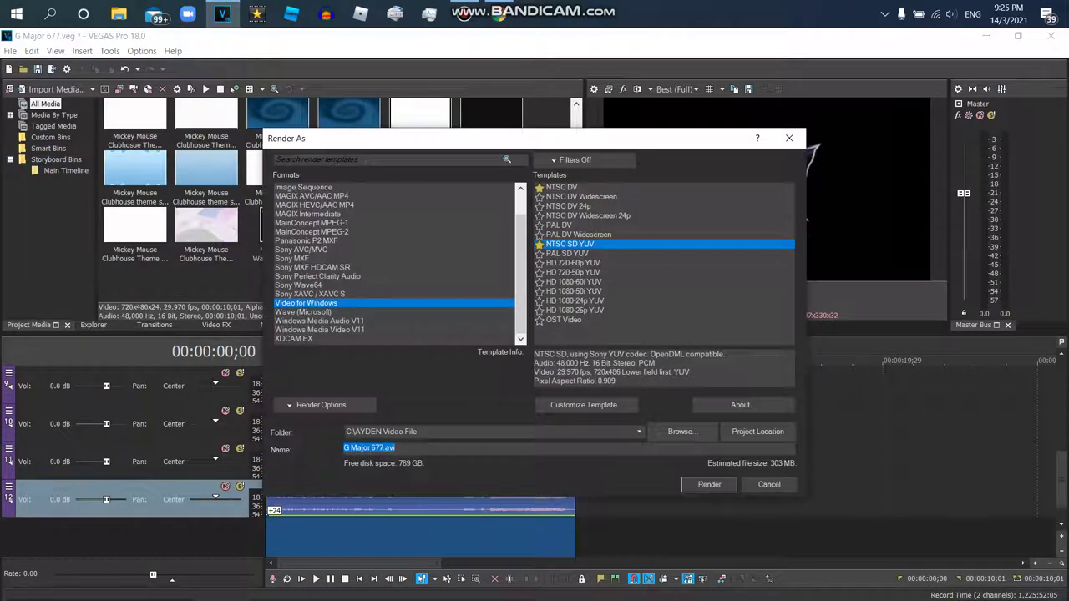
{"action": "left_click", "coordinate": [303, 311]}
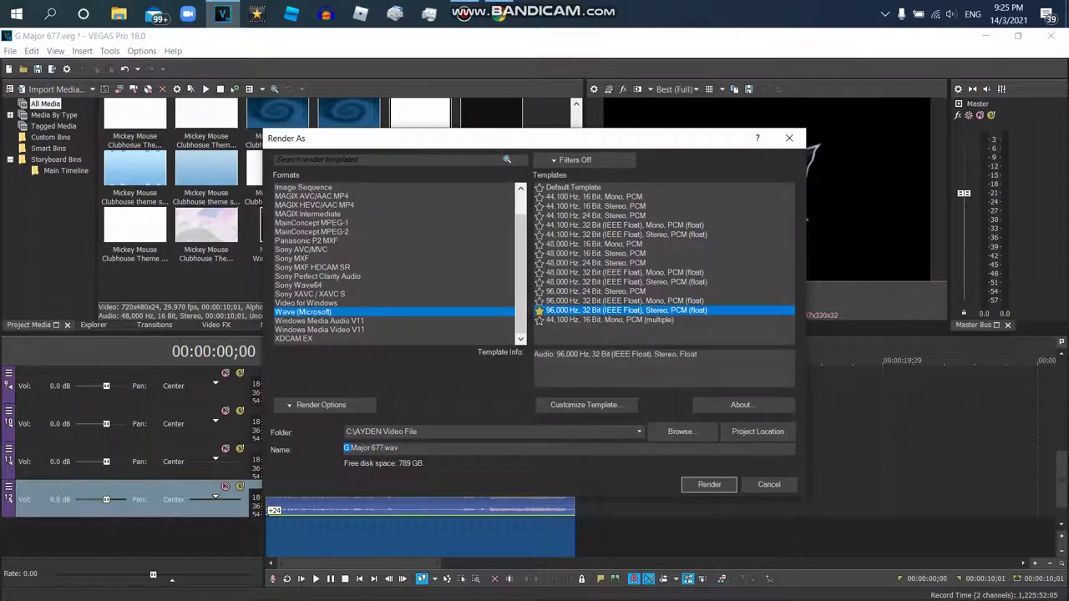
{"action": "type", "text": "iffy Pictures in"}
{"action": "key", "text": "Return"}
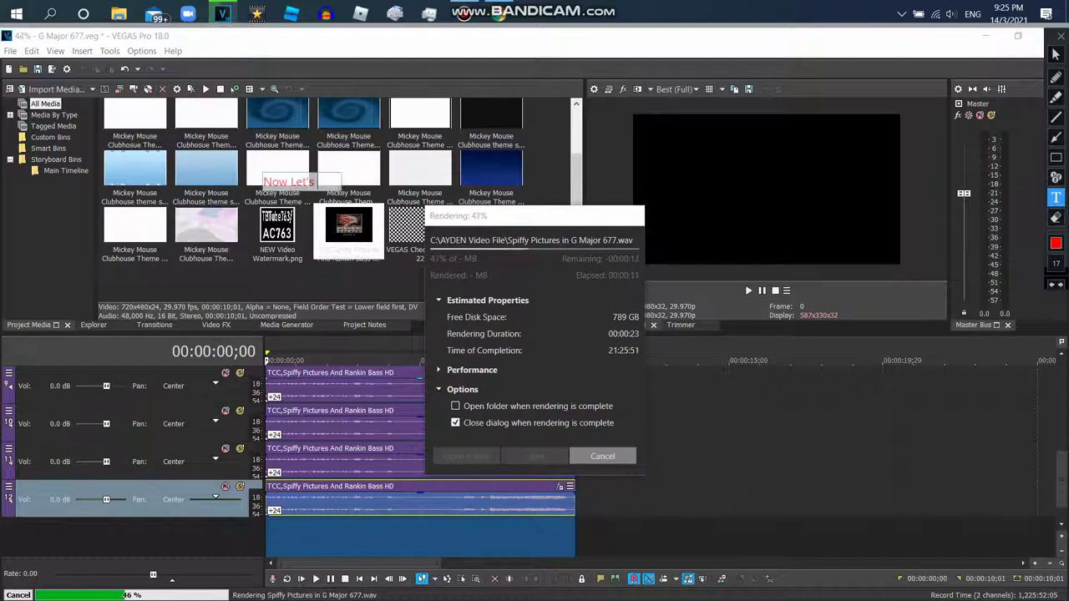
{"action": "type", "text": "Vid"}
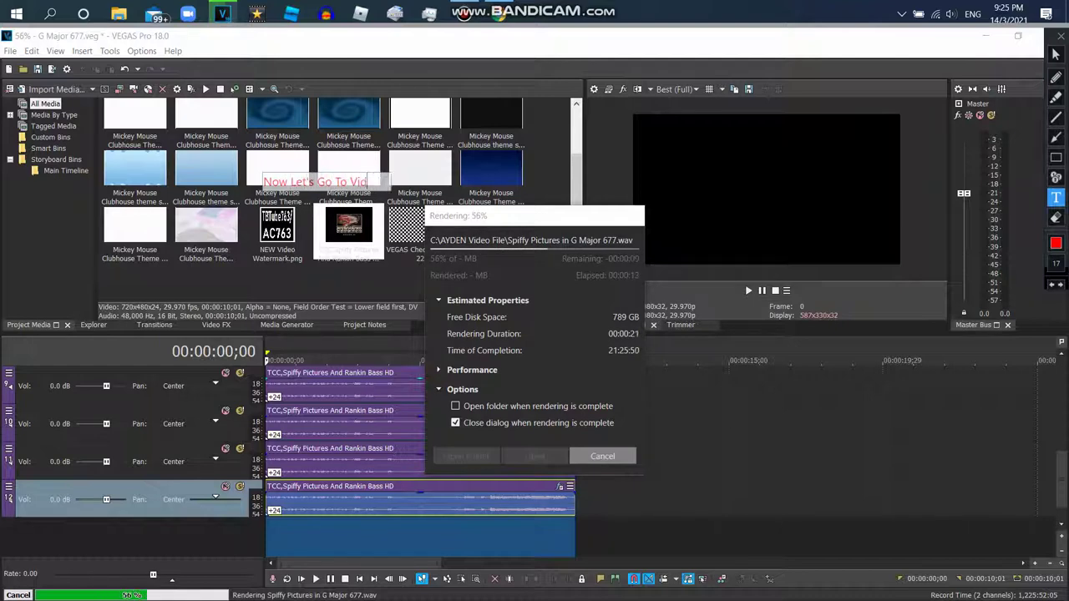
{"action": "type", "text": "eopad And"}
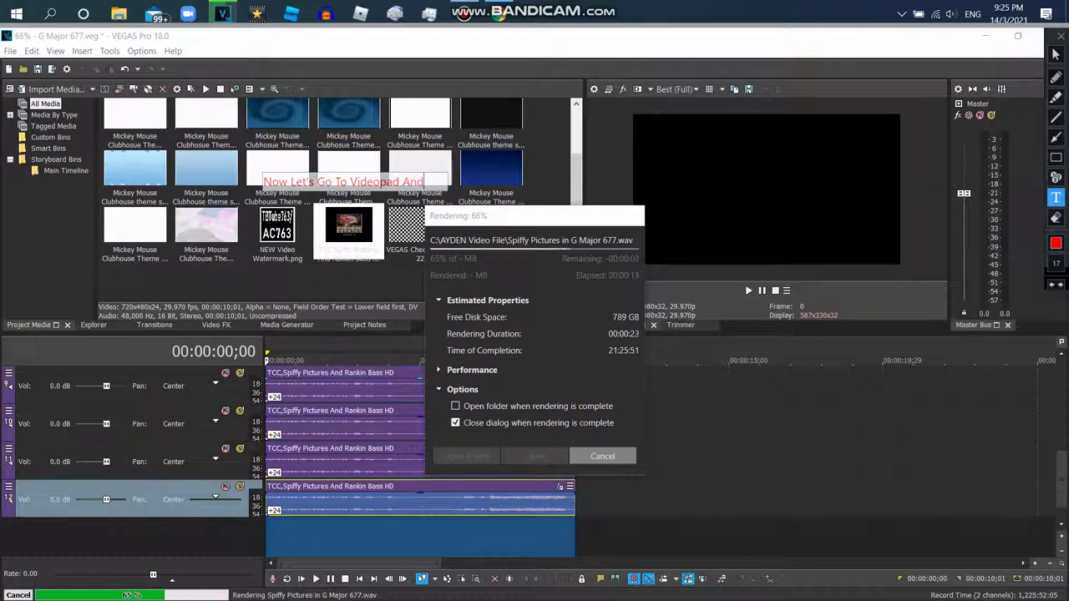
{"action": "type", "text": " Make SJD"}
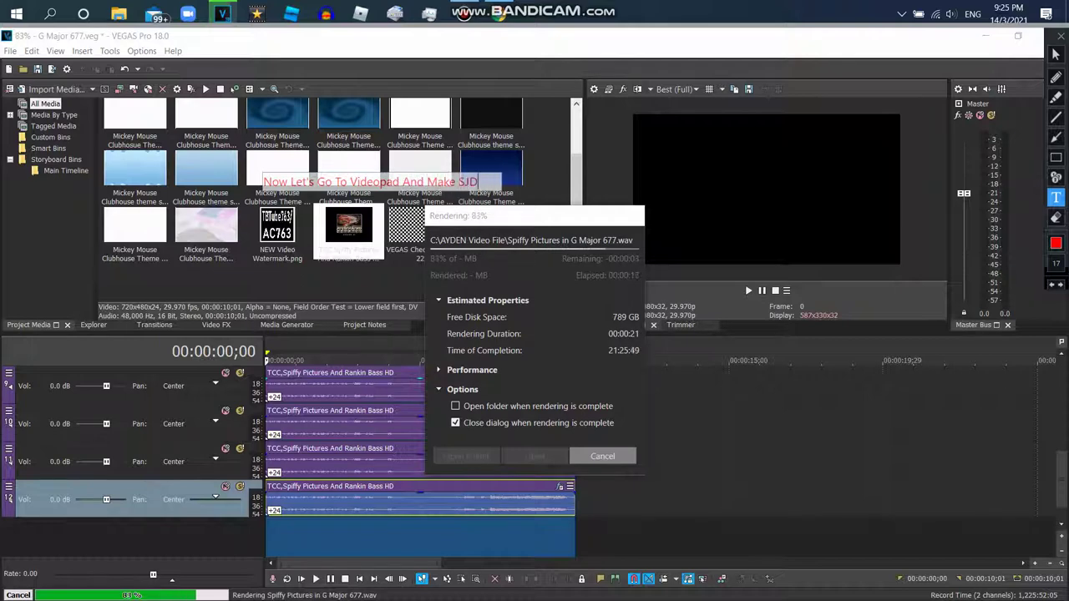
{"action": "key", "text": "Return"}
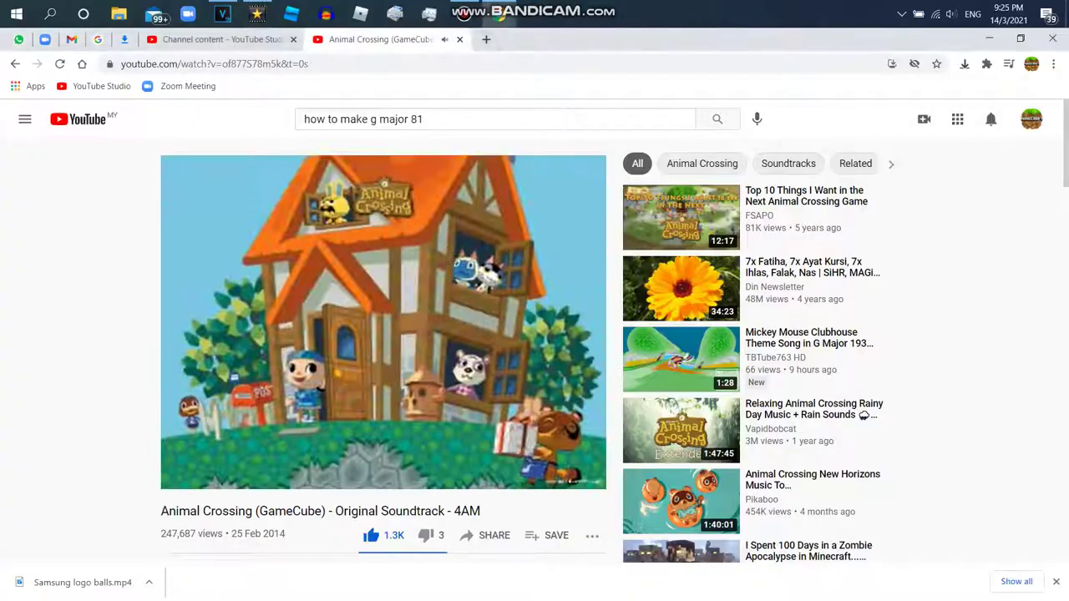
- Open YouTube in a new browser tab and search for "videopad registeration"
{"action": "key", "text": "ctrl+t"}
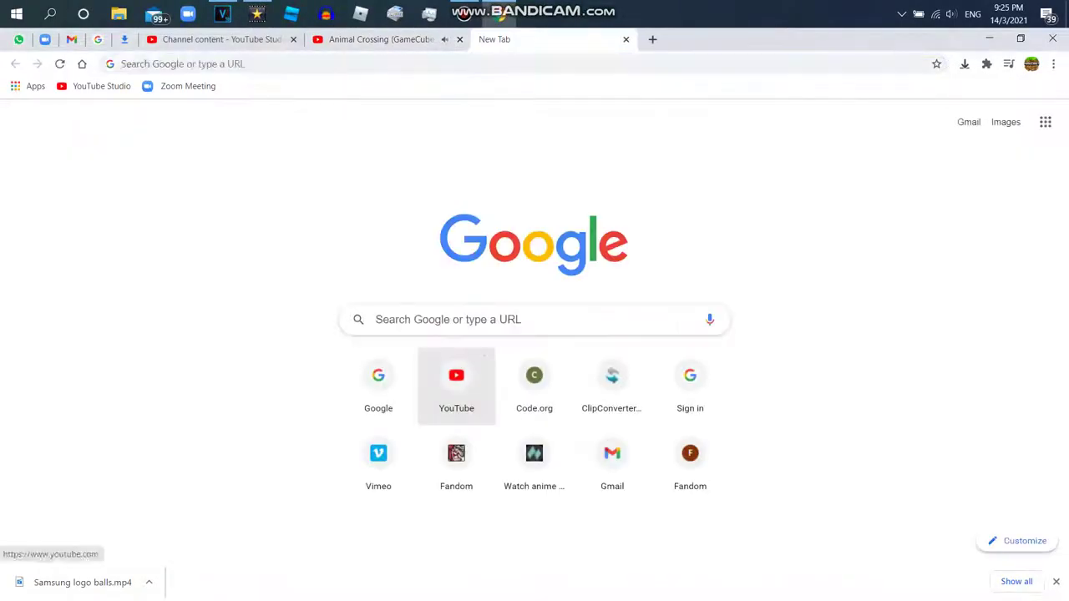
{"action": "left_click", "coordinate": [456, 380]}
{"action": "type", "text": "videopad"}
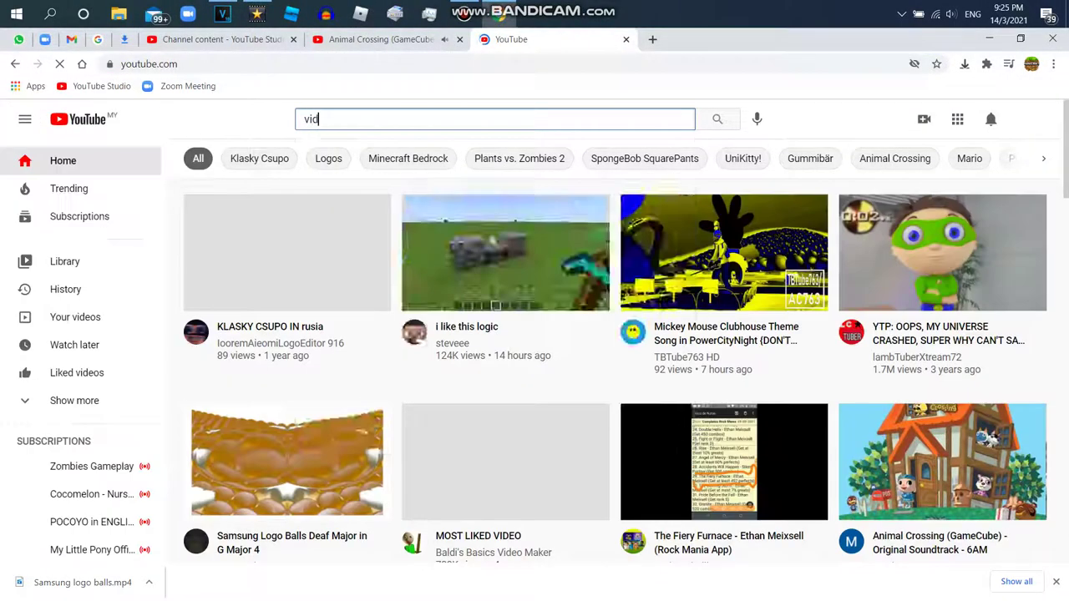
{"action": "left_click", "coordinate": [359, 159]}
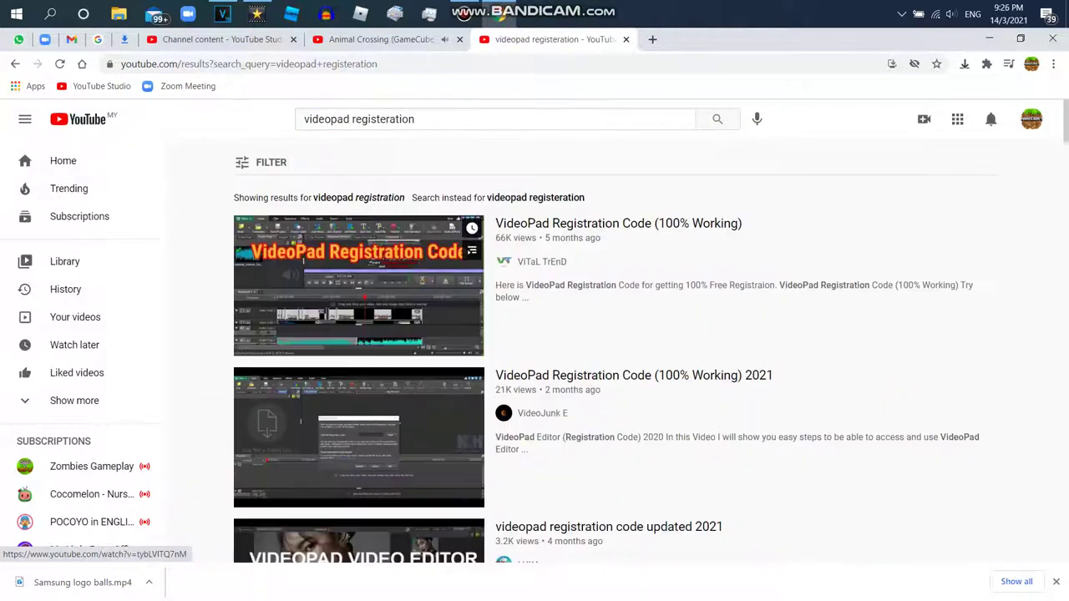
- Open the video "VideoPad Registration Code (100% Working)" and copy the registration code from its description
{"action": "left_click", "coordinate": [359, 284]}
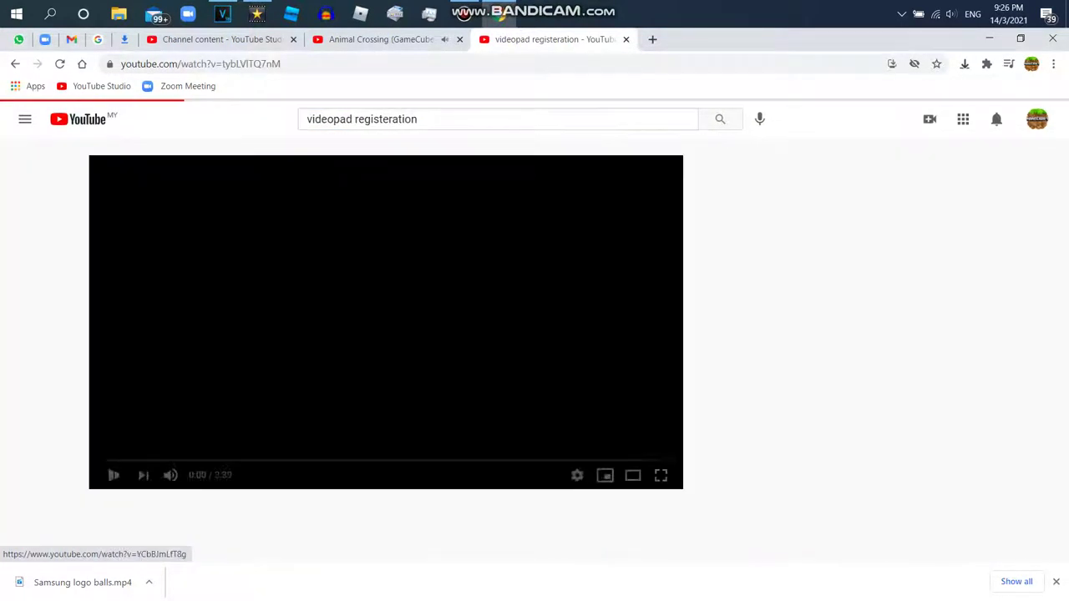
{"action": "scroll", "coordinate": [560, 187], "scroll_direction": "down", "scroll_amount": 4}
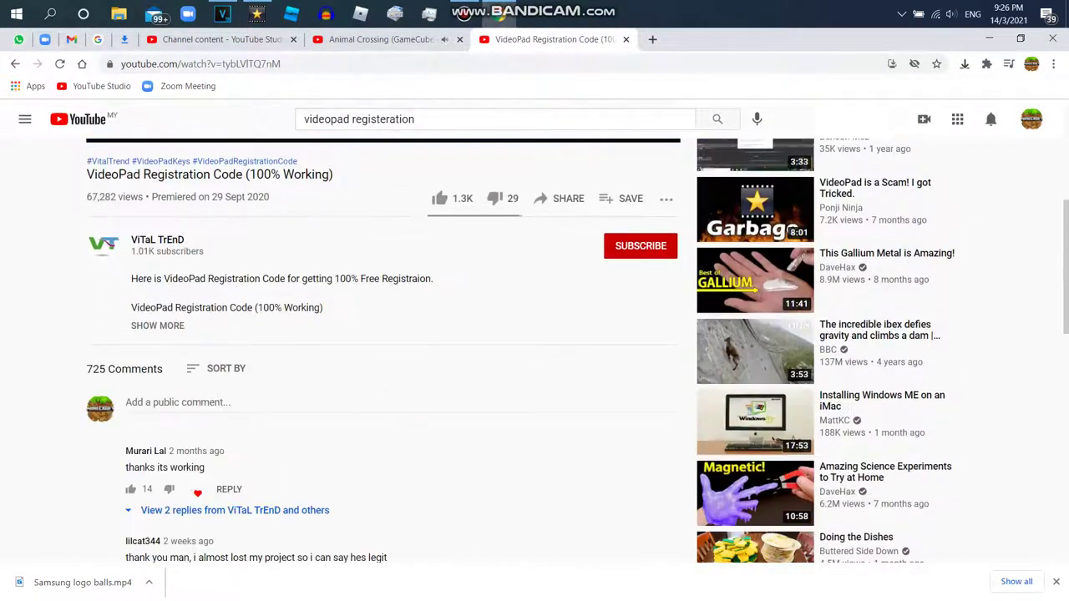
{"action": "left_click_drag", "start_coordinate": [143, 365], "coordinate": [235, 365]}
{"action": "right_click", "coordinate": [161, 368]}
{"action": "left_click", "coordinate": [192, 381]}
- Close the registration video's tab and switch to VideoPad
{"action": "left_click", "coordinate": [626, 39]}
{"action": "left_click", "coordinate": [256, 11]}
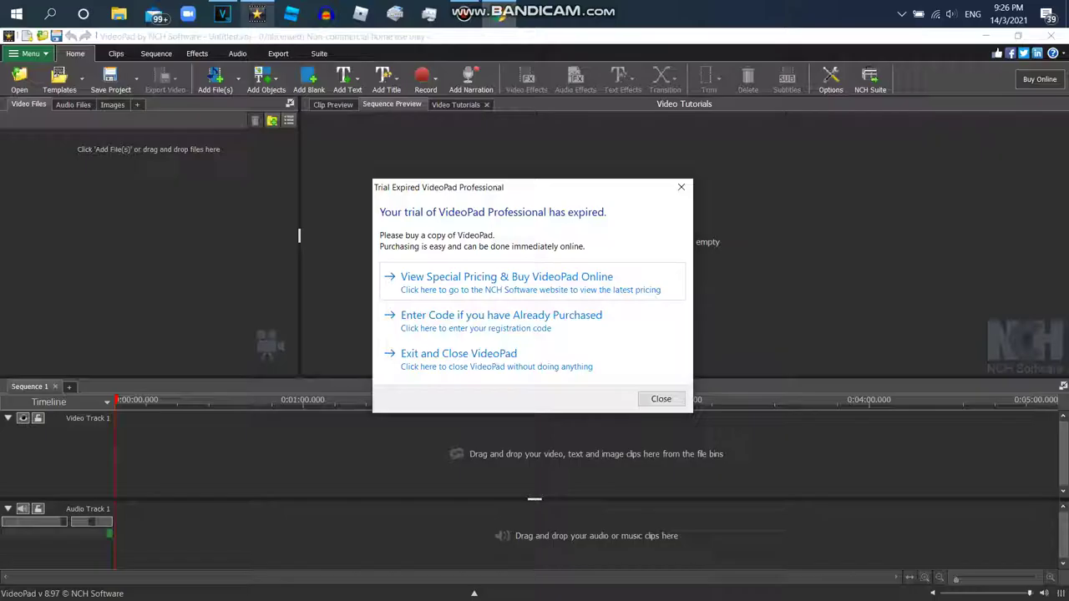
- Register VideoPad with the copied registration code, close the registration web page, and dismiss the confirmation and welcome window
{"action": "left_click", "coordinate": [501, 319]}
{"action": "key", "text": "ctrl+v"}
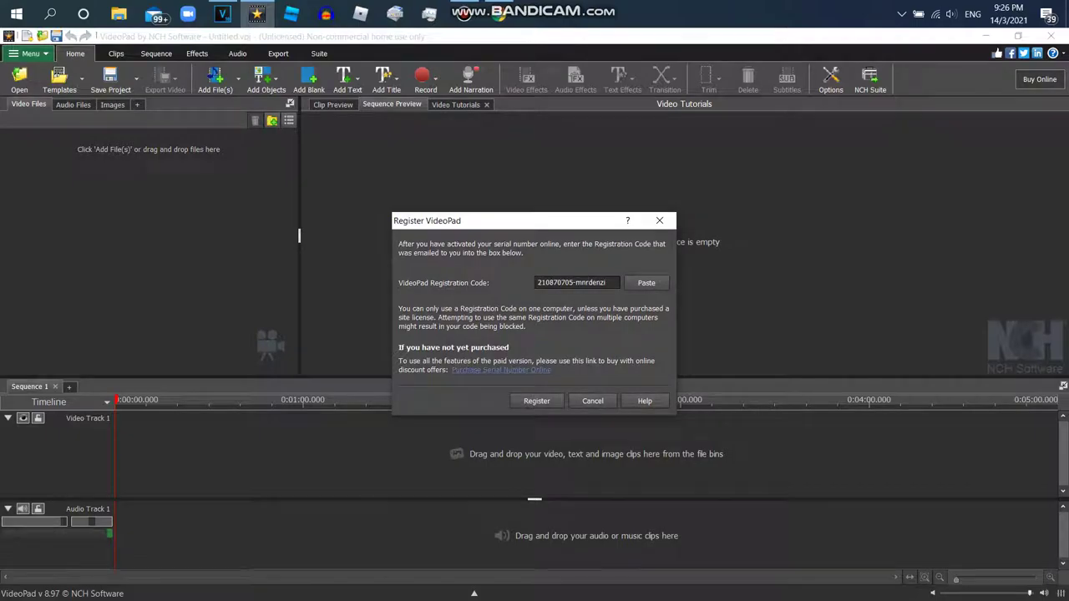
{"action": "key", "text": "Return"}
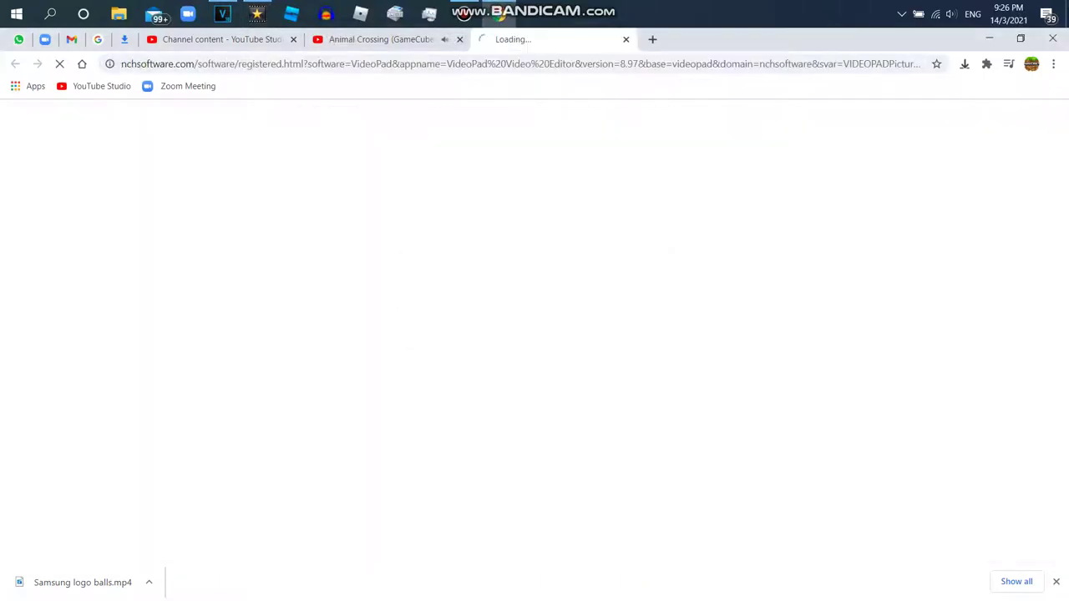
{"action": "left_click", "coordinate": [625, 39]}
{"action": "left_click", "coordinate": [256, 12]}
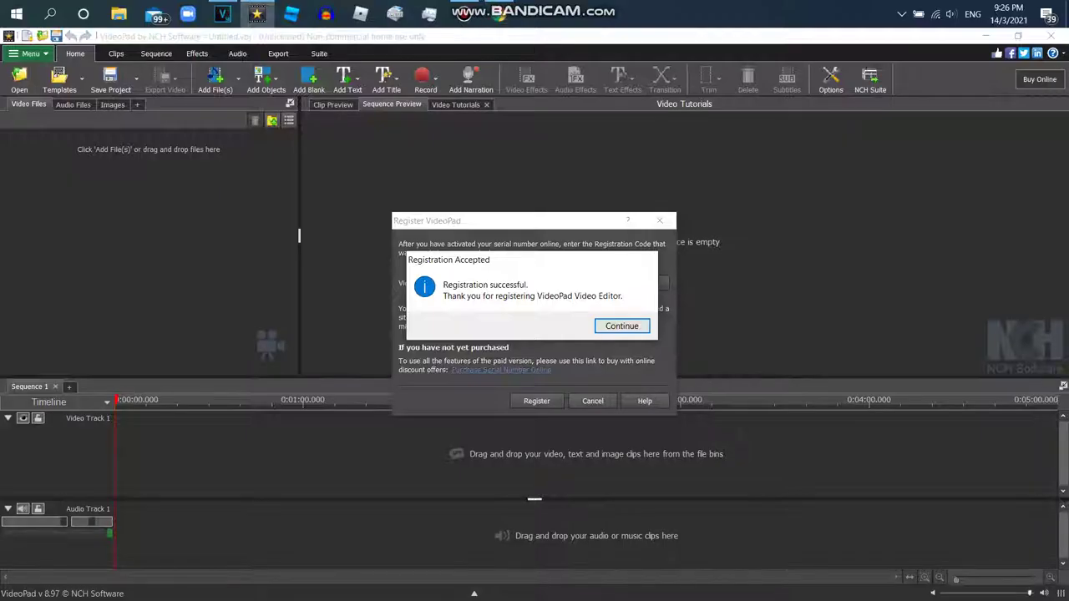
{"action": "key", "text": "Return"}
{"action": "key", "text": "Escape"}
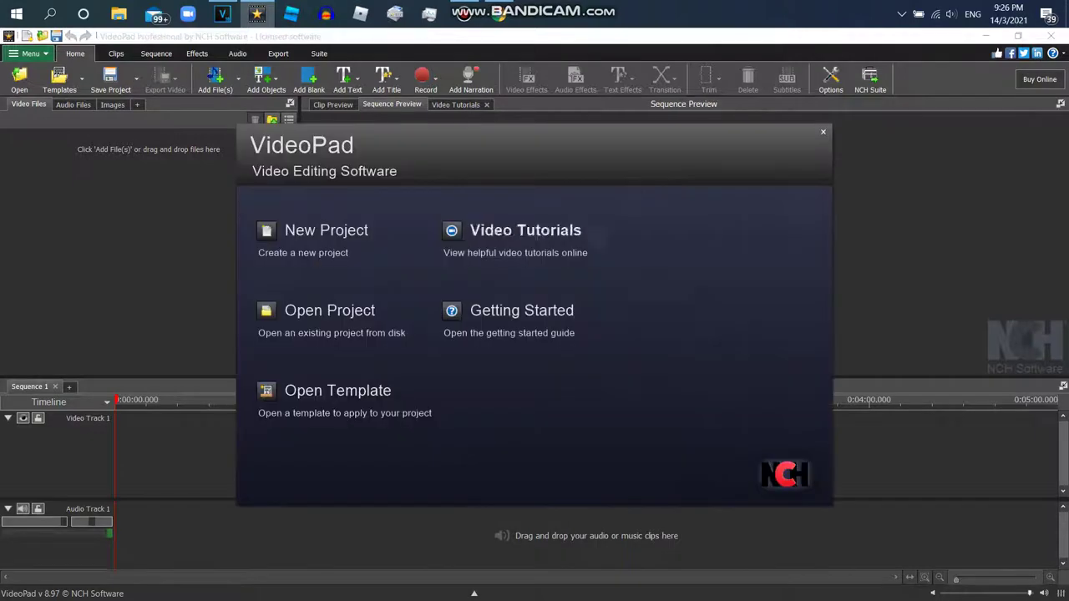
{"action": "key", "text": "Escape"}
- Import "TCC,Spiffy Pictures And Rankin Bass HD" from the "TCC,Spiffy Picture,Rankin Bass Videos" folder in AYDEN Video File
{"action": "key", "text": "ctrl+o"}
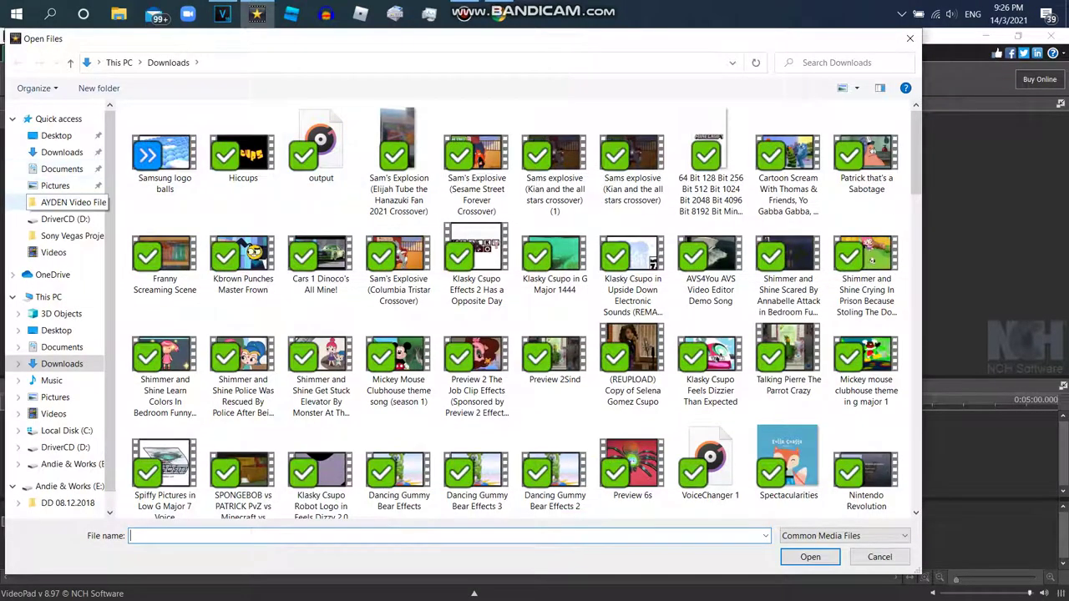
{"action": "left_click", "coordinate": [73, 202]}
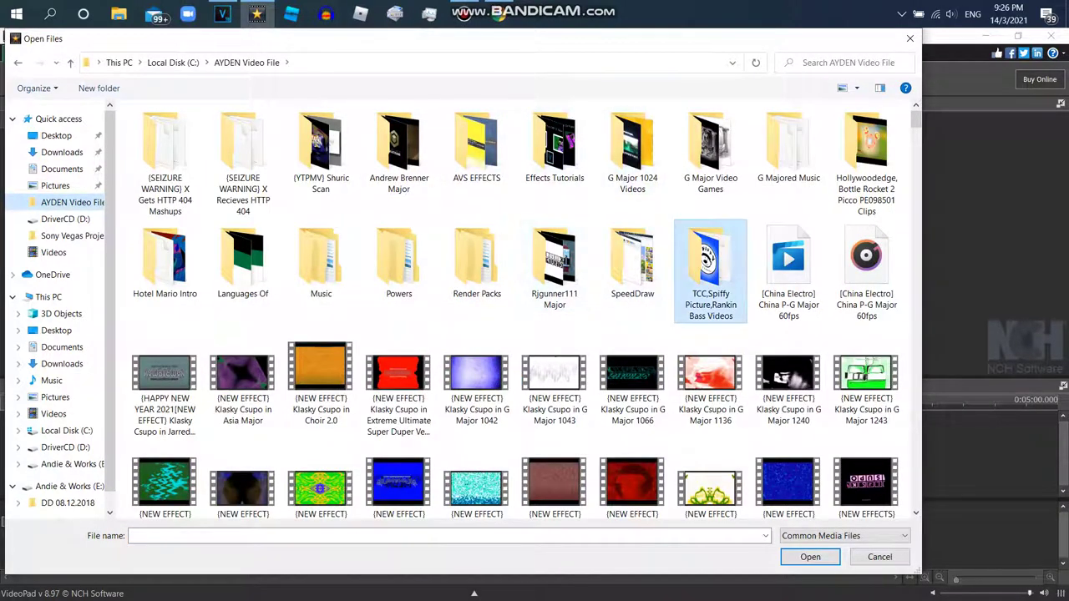
{"action": "double_click", "coordinate": [710, 263]}
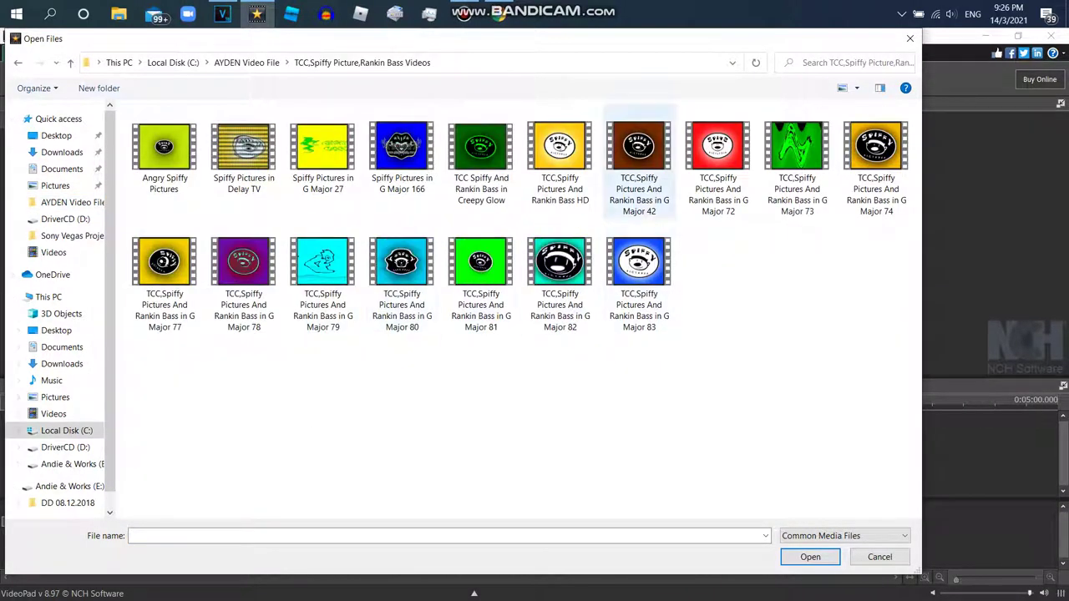
{"action": "double_click", "coordinate": [560, 150]}
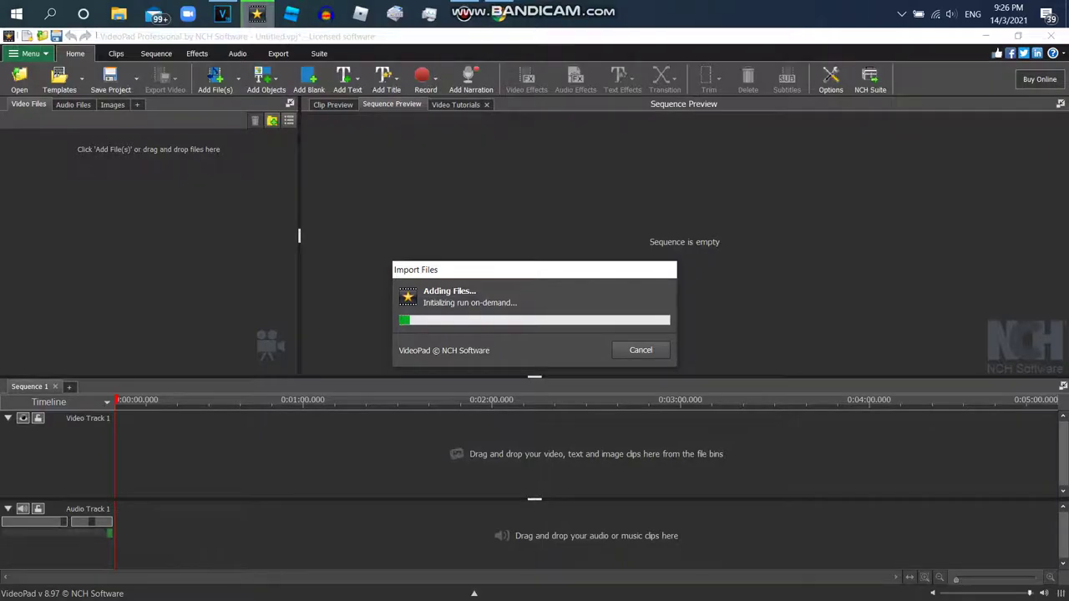
{"action": "key", "text": "alt+Tab"}
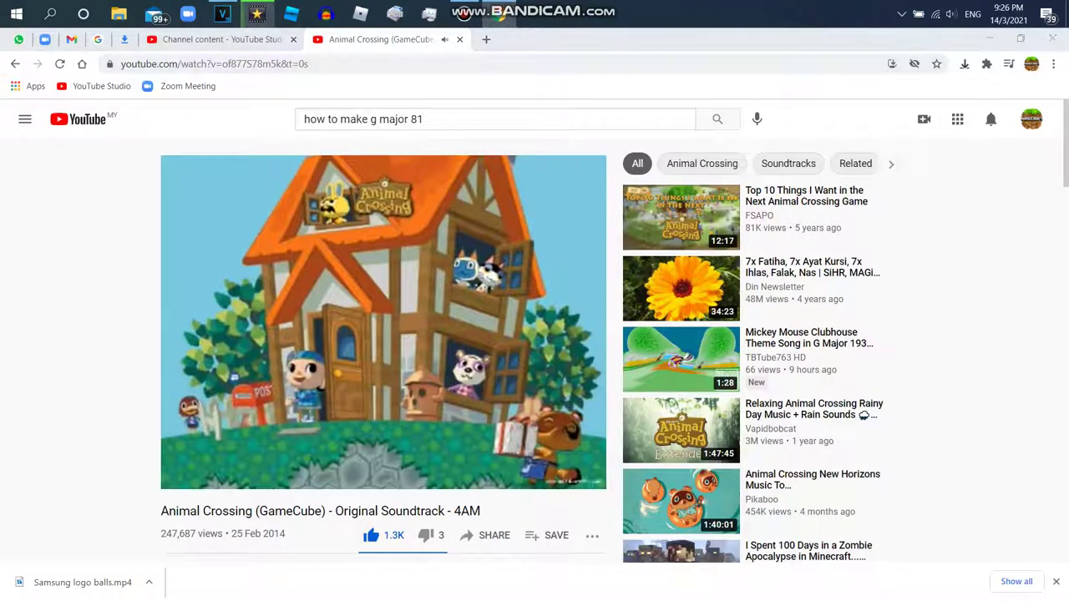
{"action": "key", "text": "alt+Tab"}
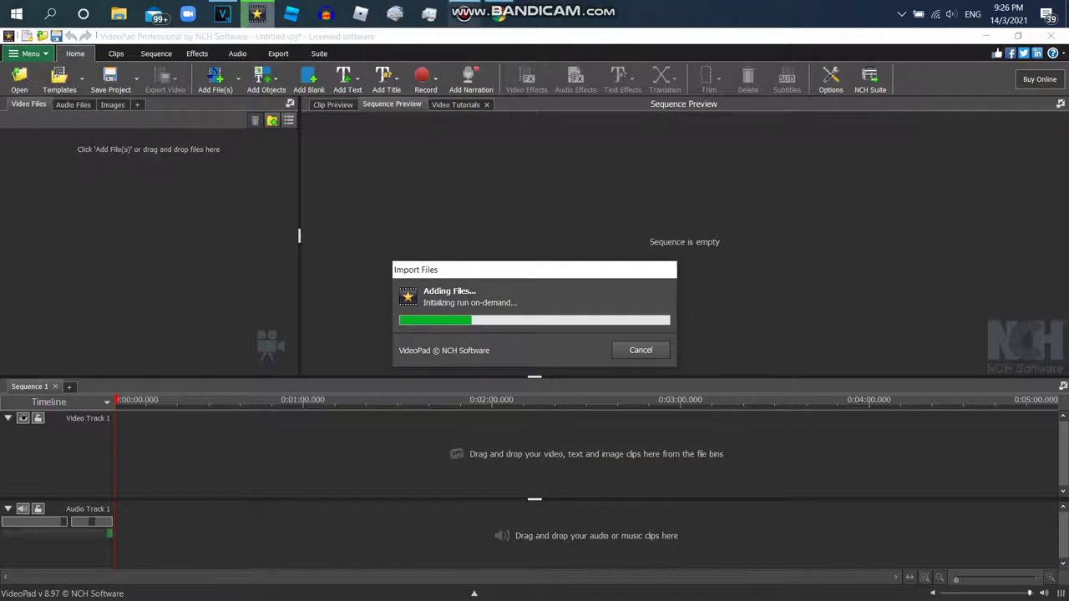
- Write an on-screen note reading "Let's Add 5 Ripple Effects And Negative" and, on a lower line, "Then Achorus With Full Parameters"
{"action": "key", "text": "ctrl+shift+d"}
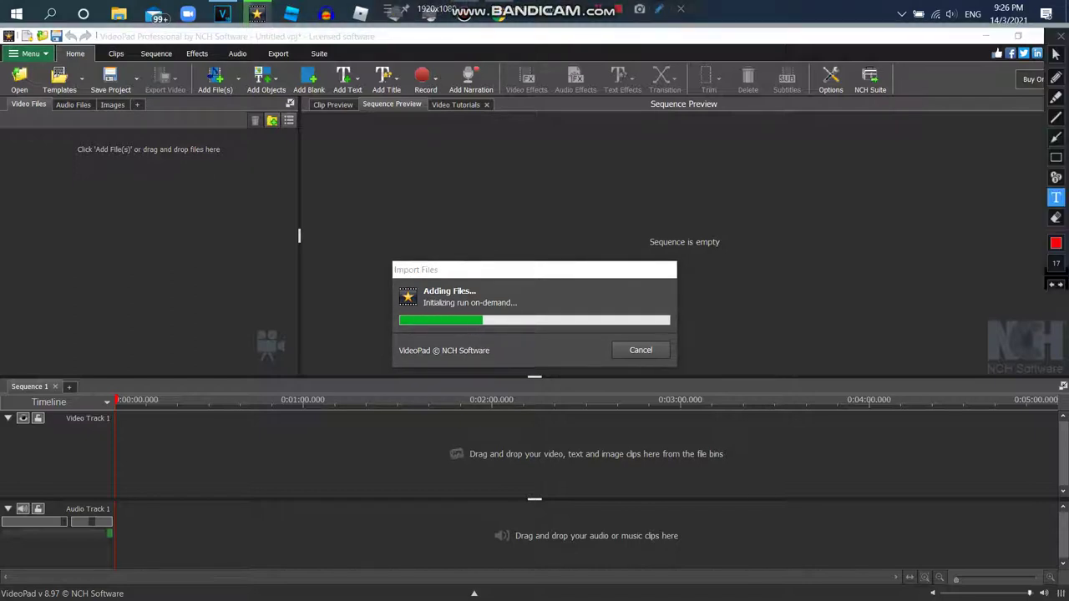
{"action": "type", "text": "Let's Add"}
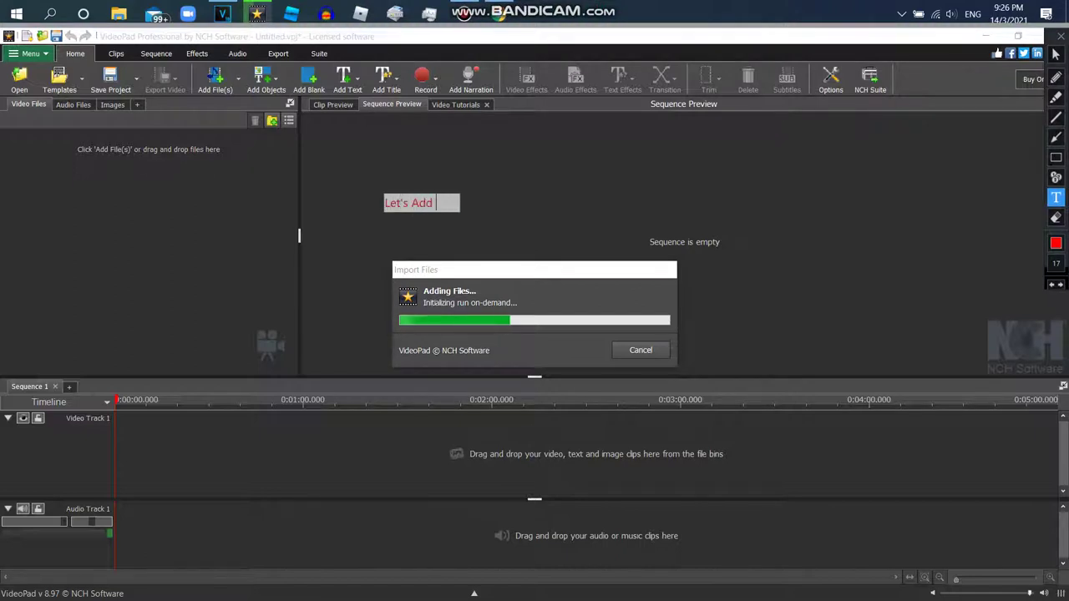
{"action": "type", "text": " 5 Ri"}
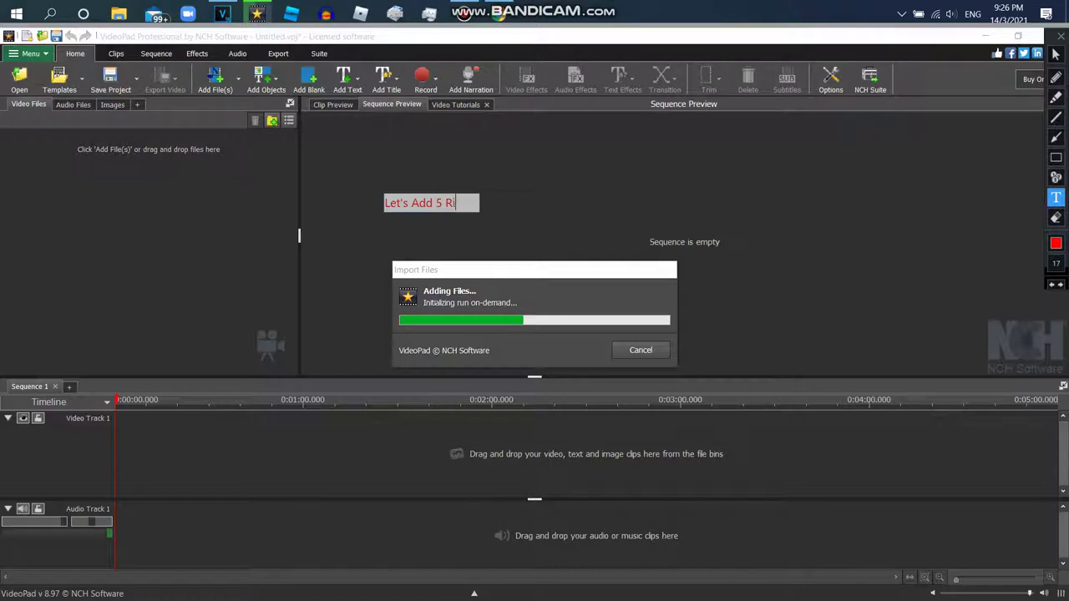
{"action": "type", "text": "pple Effect"}
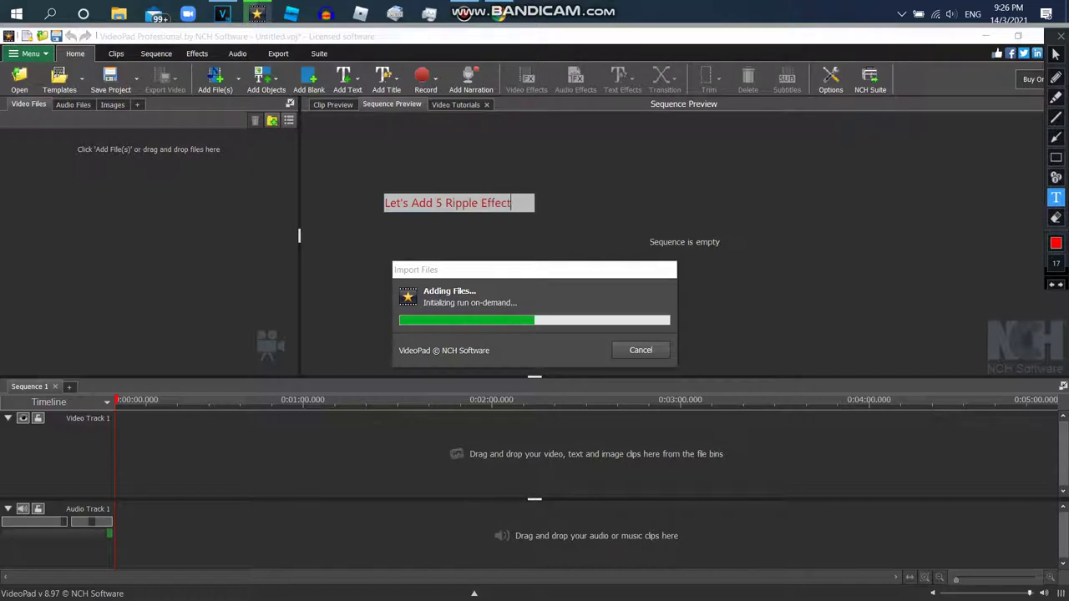
{"action": "type", "text": "s And"}
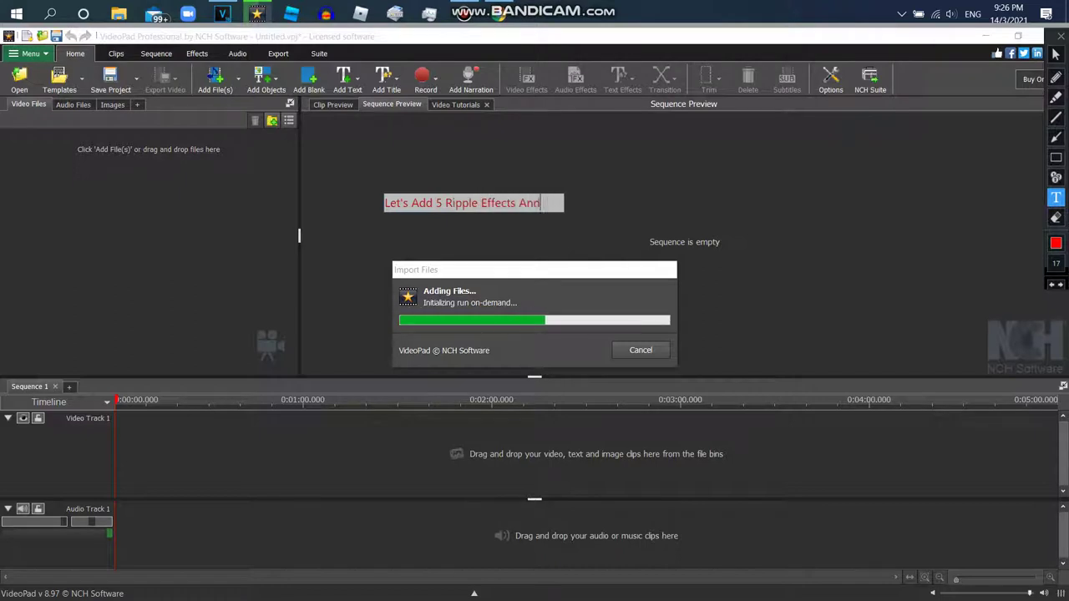
{"action": "type", "text": " Negative"}
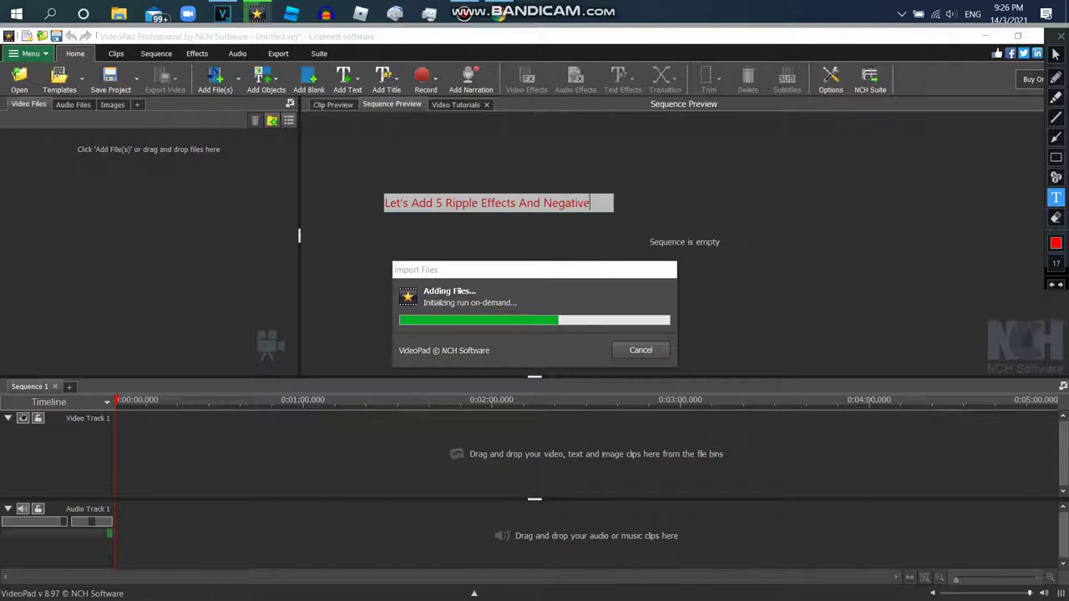
{"action": "key", "text": "Return"}
{"action": "key", "text": "Return"}
{"action": "key", "text": "Return"}
{"action": "type", "text": "Then"}
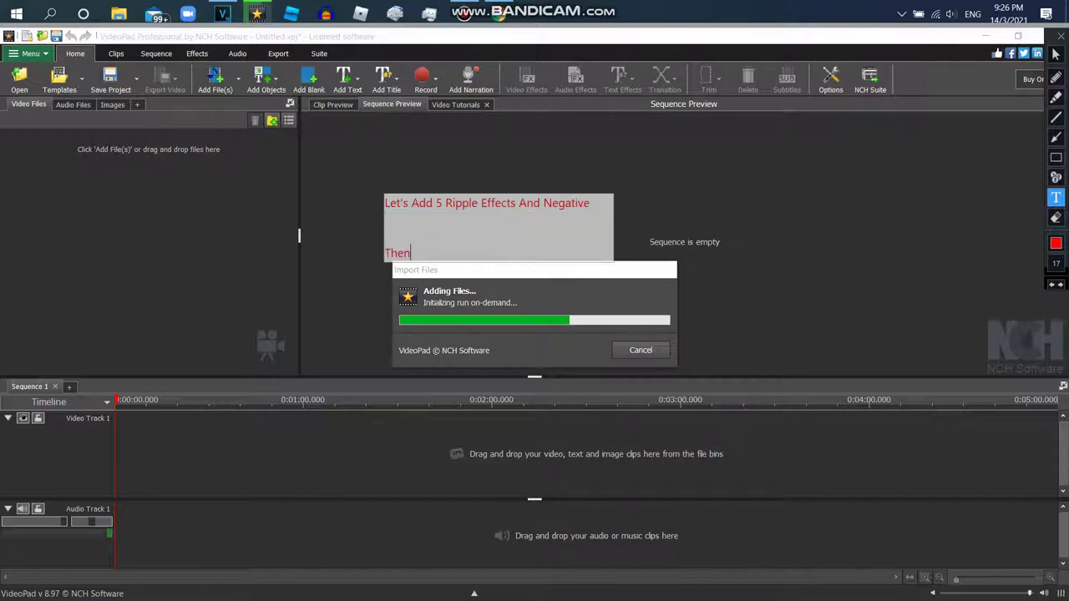
{"action": "type", "text": " Achorus With Fu"}
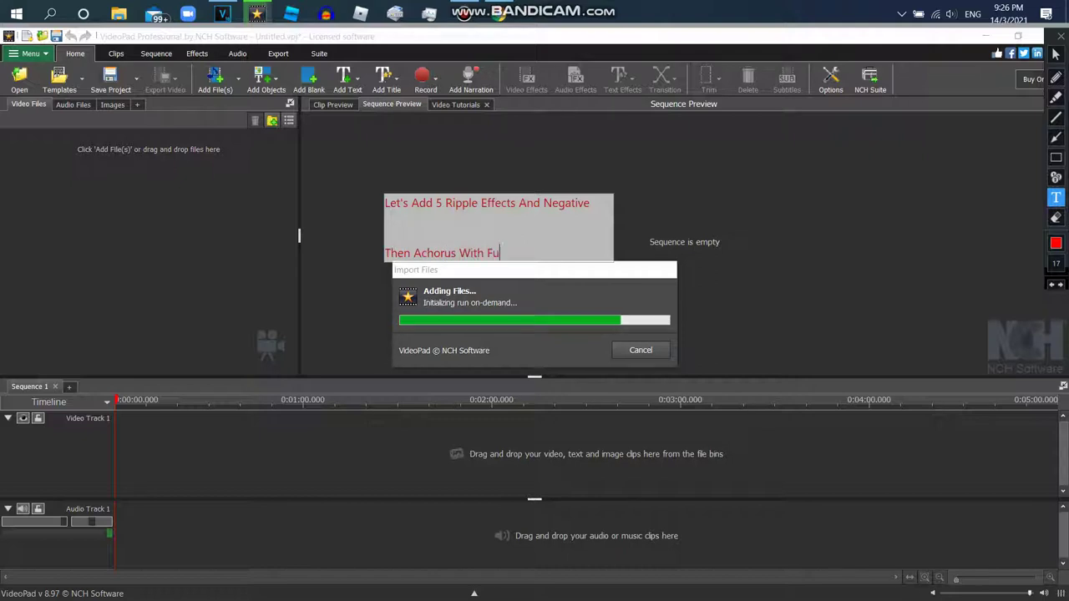
{"action": "type", "text": "ll Parameters"}
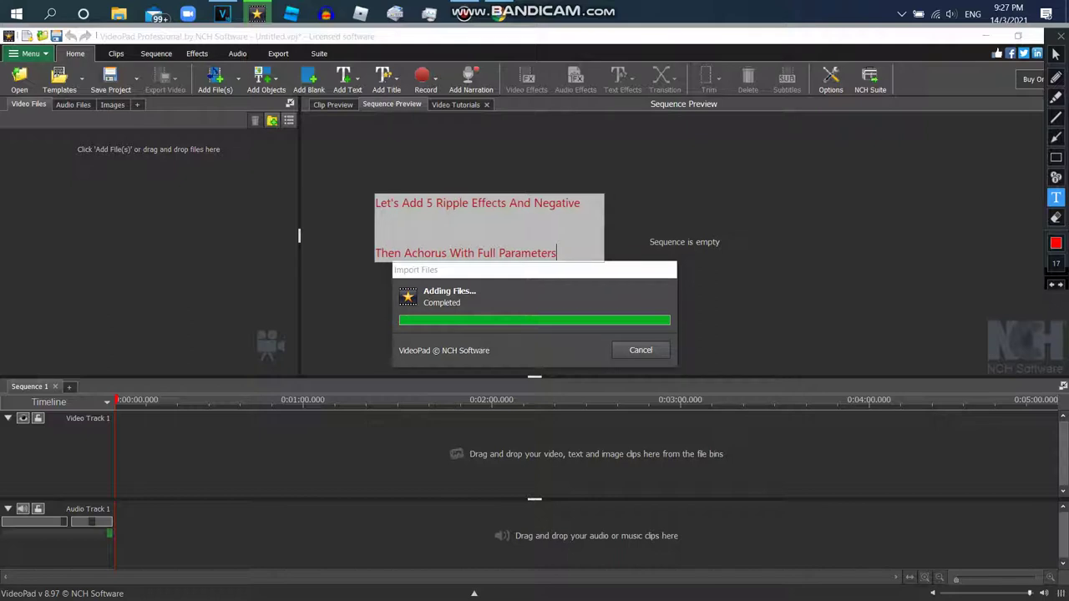
- Delete the words "Full Parameters" from the end of the on-screen note
{"action": "key", "text": "BackSpace"}
{"action": "key", "text": "BackSpace"}
{"action": "key", "text": "BackSpace"}
{"action": "key", "text": "BackSpace"}
{"action": "key", "text": "BackSpace"}
{"action": "key", "text": "BackSpace"}
{"action": "key", "text": "BackSpace"}
{"action": "key", "text": "BackSpace"}
{"action": "key", "text": "BackSpace"}
{"action": "key", "text": "BackSpace"}
{"action": "key", "text": "BackSpace"}
{"action": "key", "text": "BackSpace"}
{"action": "key", "text": "BackSpace"}
{"action": "key", "text": "BackSpace"}
{"action": "key", "text": "BackSpace"}
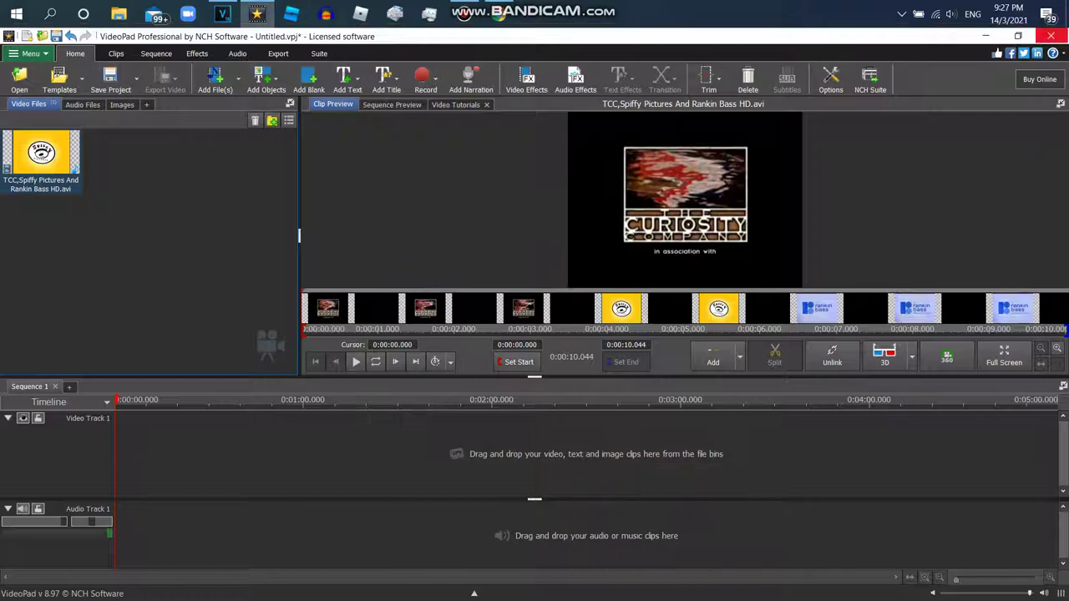
- Place the imported Spiffy Pictures clip at the start of the timeline and apply the last saved video effect template to it
{"action": "mouse_move", "coordinate": [40, 159]}
{"action": "left_mouse_down"}
{"action": "mouse_move", "coordinate": [153, 298]}
{"action": "mouse_move", "coordinate": [188, 461]}
{"action": "left_mouse_up"}
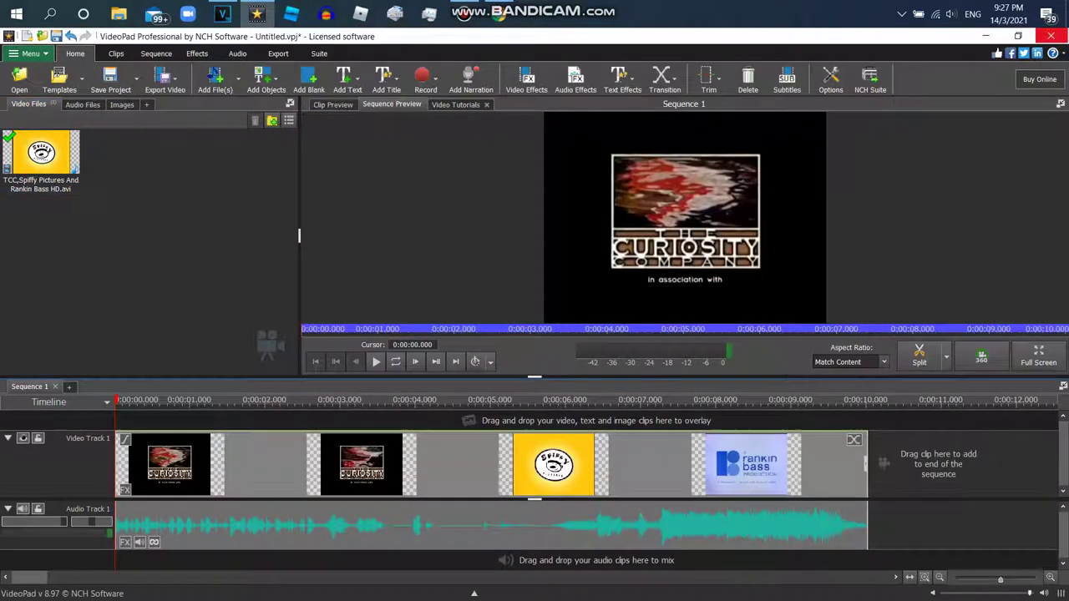
{"action": "left_click", "coordinate": [125, 490]}
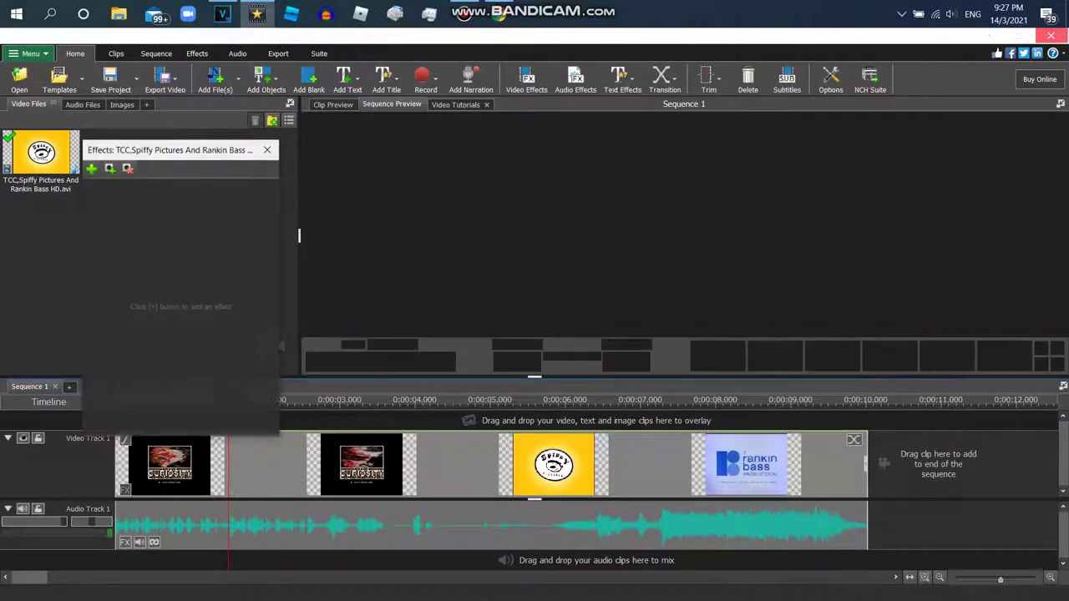
{"action": "scroll", "coordinate": [234, 334], "scroll_direction": "down", "scroll_amount": 10}
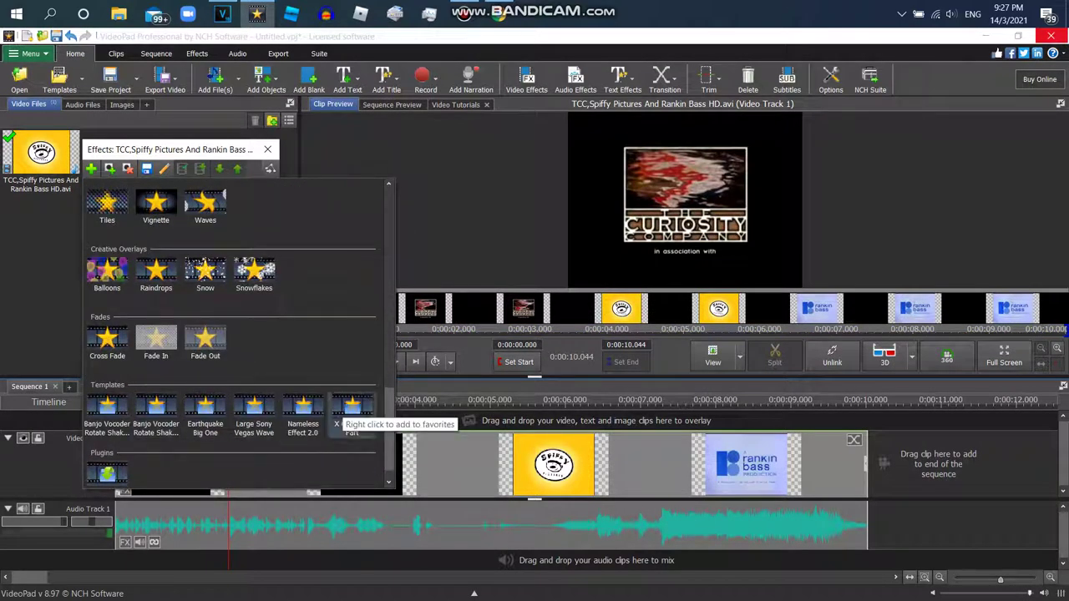
{"action": "left_click", "coordinate": [352, 414]}
- Add the Negative filter to the clip on Video Track 1
{"action": "left_click", "coordinate": [91, 168]}
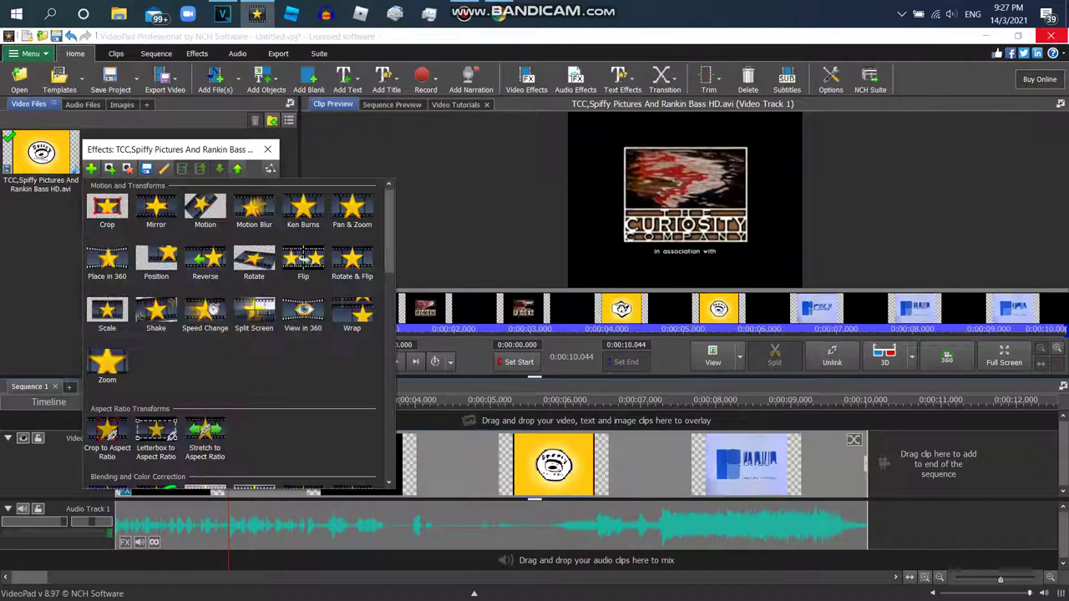
{"action": "scroll", "coordinate": [351, 251], "scroll_direction": "down", "scroll_amount": 2}
{"action": "scroll", "coordinate": [234, 334], "scroll_direction": "down", "scroll_amount": 4}
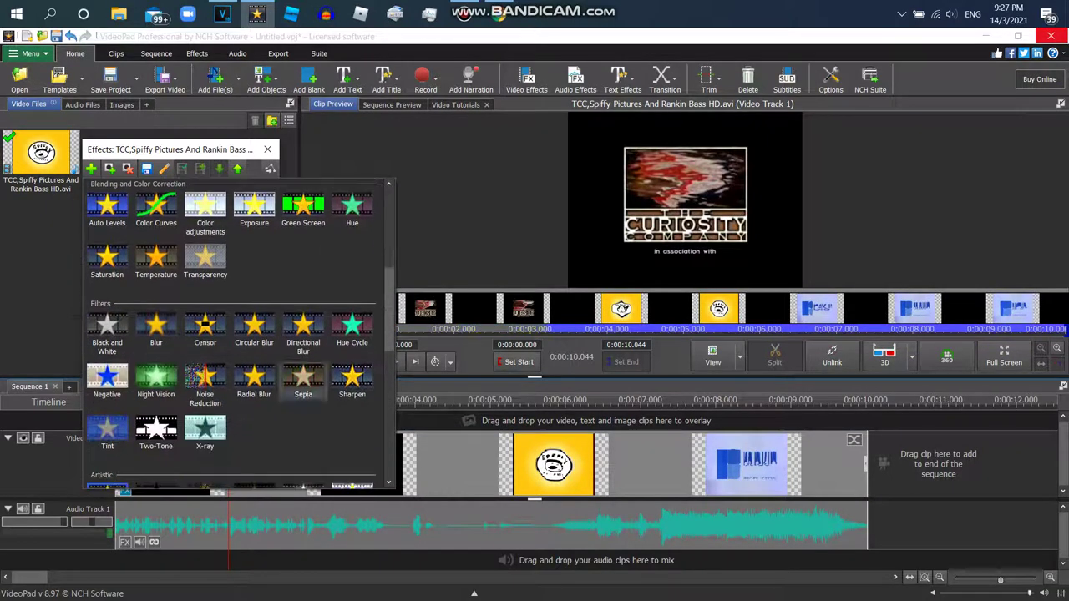
{"action": "left_click", "coordinate": [107, 382]}
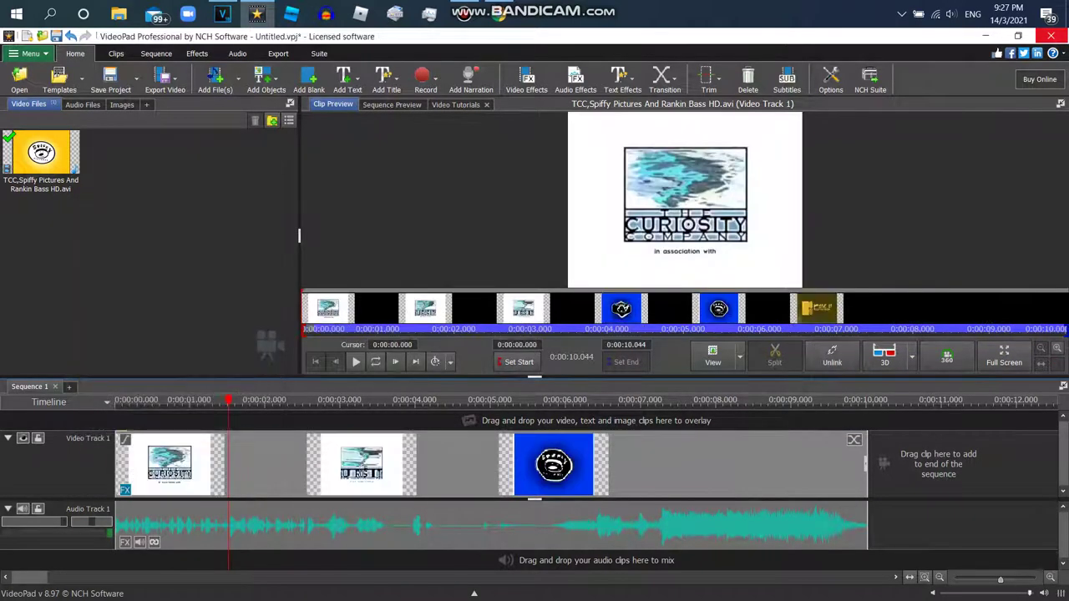
- Add a Chorus effect to the clip's audio and set its modulation to 2000 MHz
{"action": "left_click", "coordinate": [91, 168]}
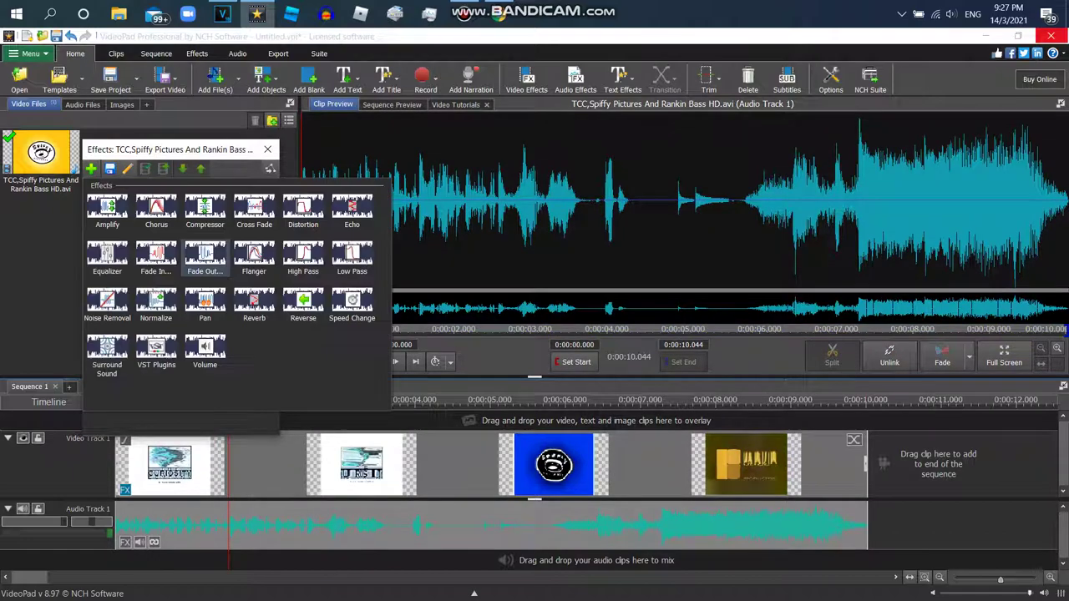
{"action": "left_click", "coordinate": [157, 209]}
{"action": "key", "text": "alt+Tab"}
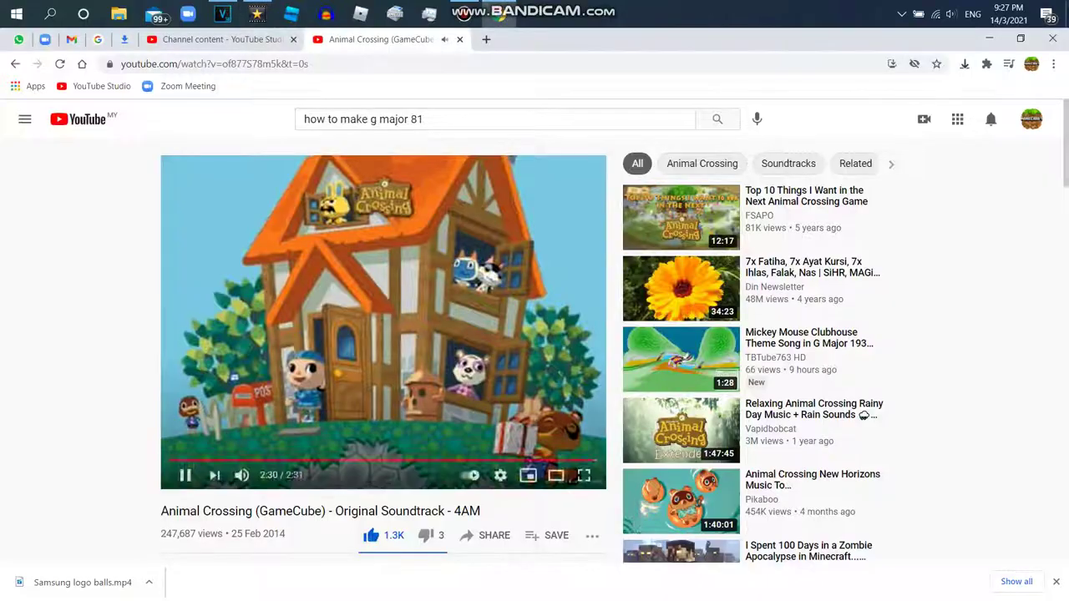
{"action": "key", "text": "alt+Tab"}
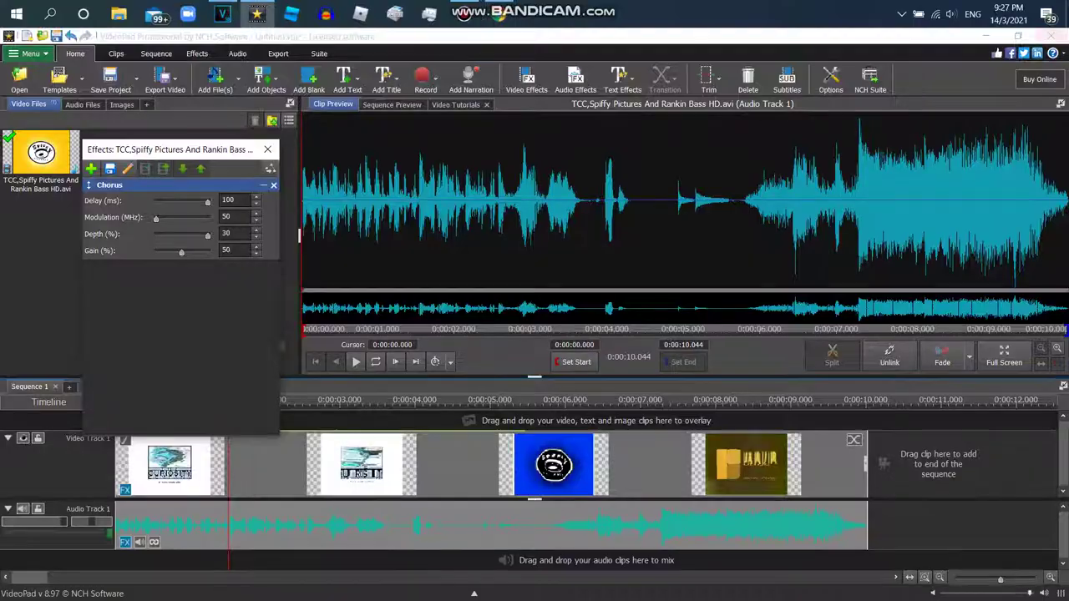
{"action": "left_click_drag", "start_coordinate": [155, 217], "coordinate": [208, 217]}
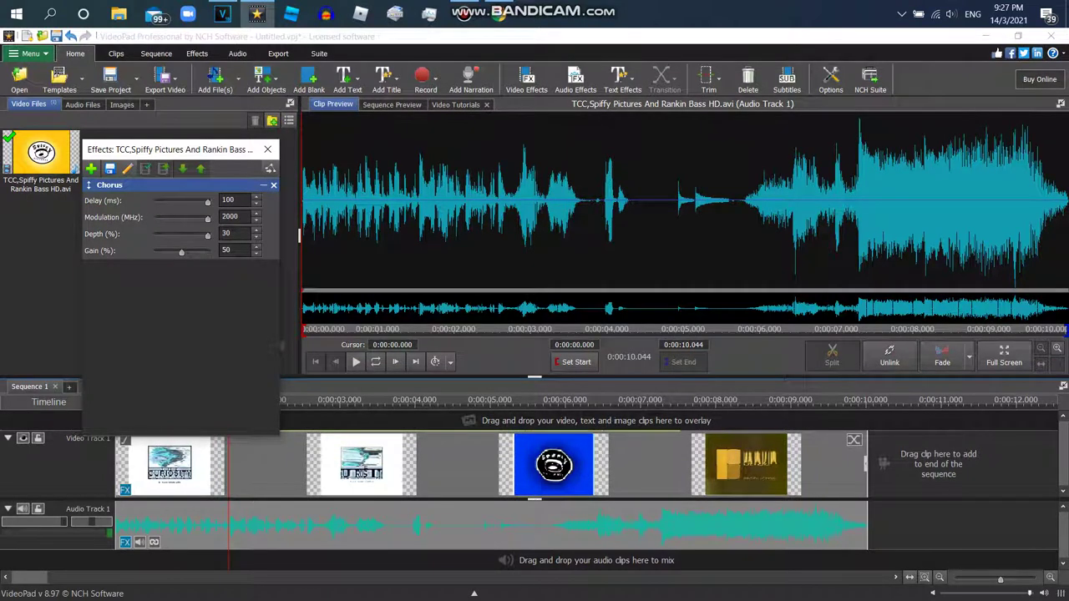
{"action": "left_click", "coordinate": [268, 149]}
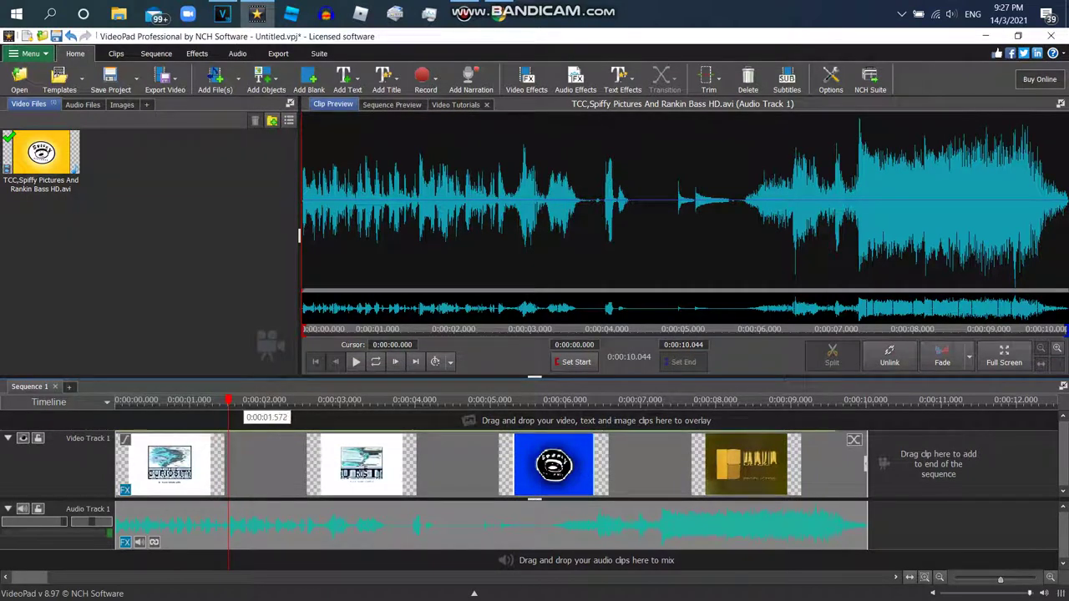
- Export the sequence as an .mp4 video file named "Spiffy Pictures in SJD" at 640 x 480
{"action": "left_click", "coordinate": [136, 404]}
{"action": "left_click", "coordinate": [166, 80]}
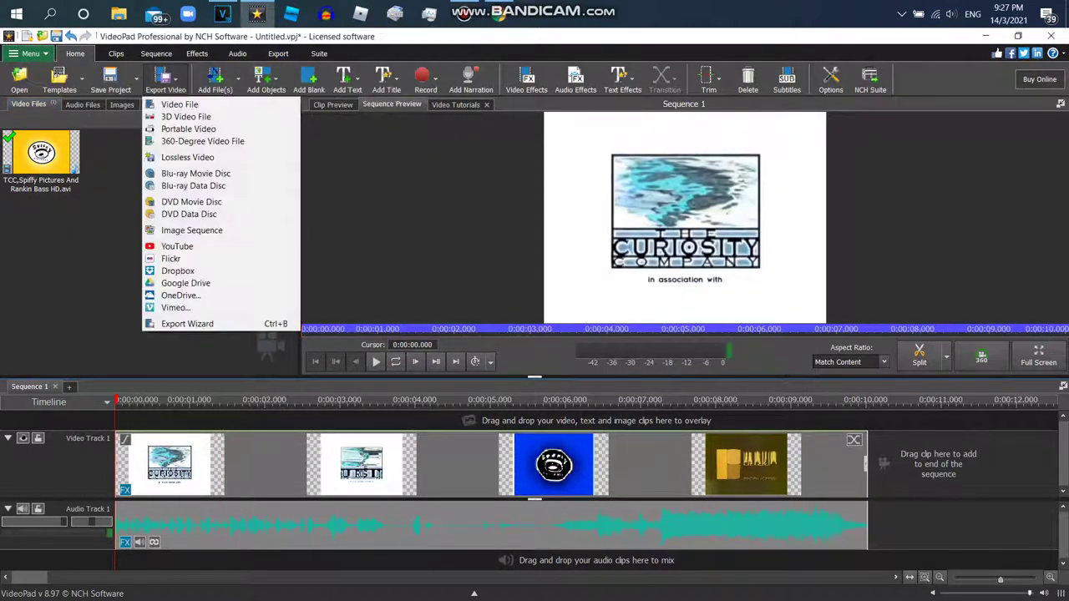
{"action": "left_click", "coordinate": [180, 105]}
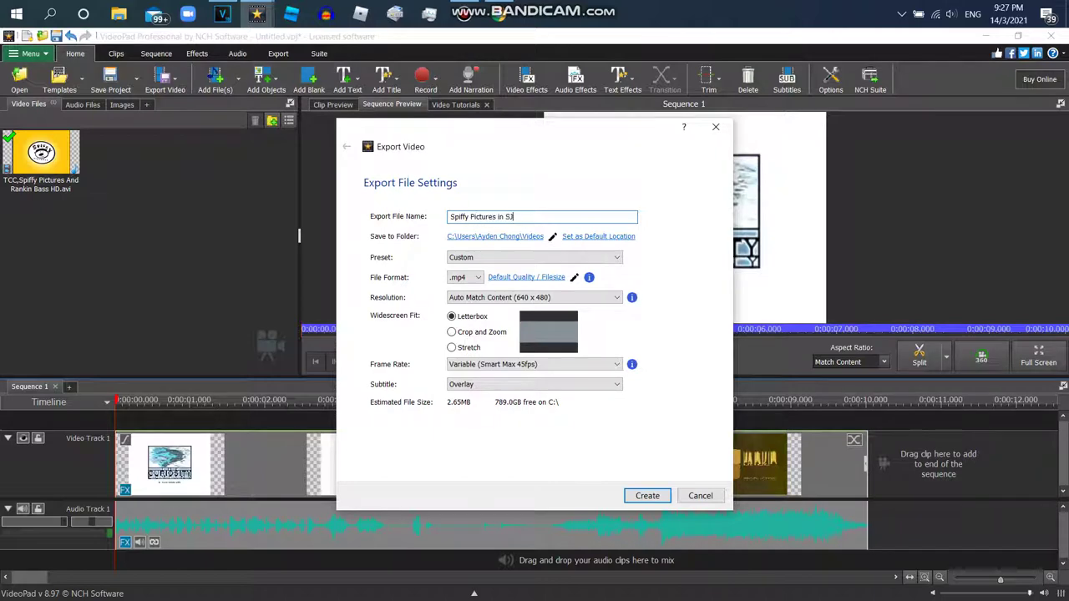
{"action": "left_click", "coordinate": [647, 496]}
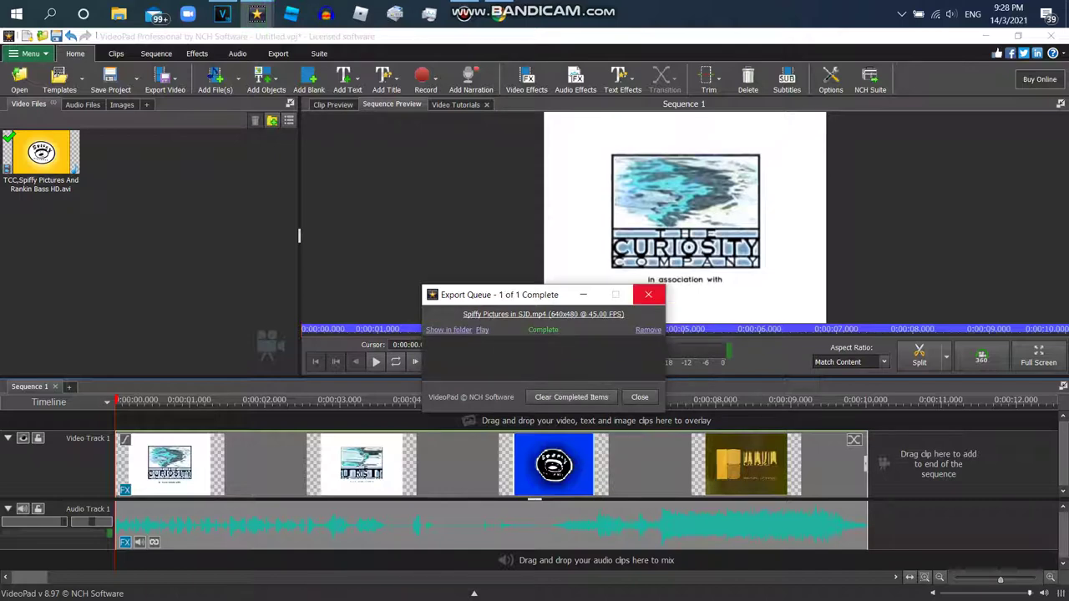
{"action": "left_click", "coordinate": [648, 294]}
- Unlink the clip's audio from its video, delete the audio from Audio Track 1, and open the clip's video effects
{"action": "right_click", "coordinate": [347, 464]}
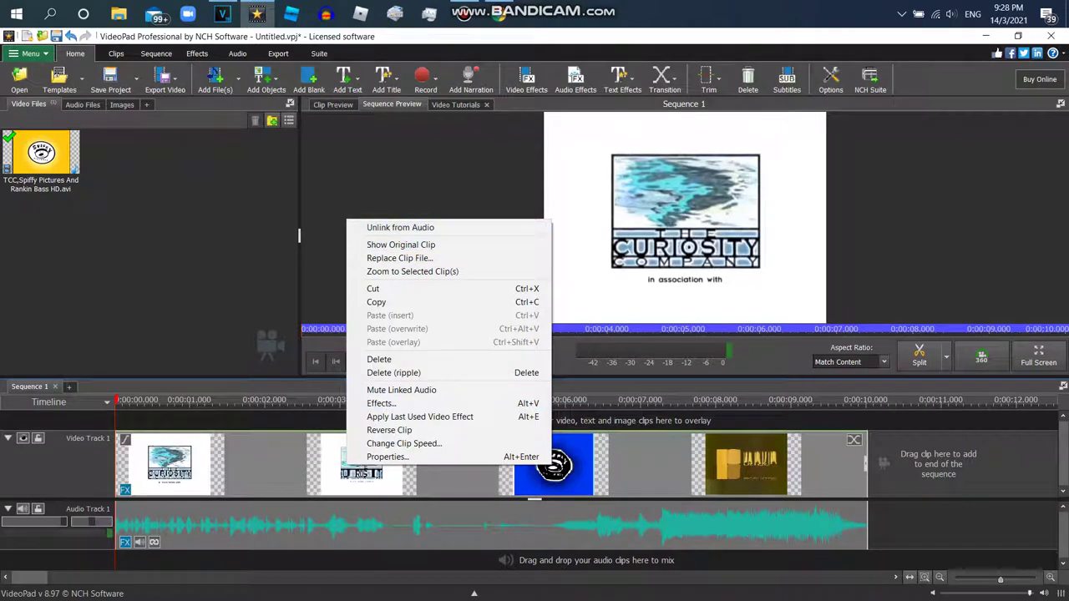
{"action": "left_click", "coordinate": [400, 227]}
{"action": "right_click", "coordinate": [382, 522]}
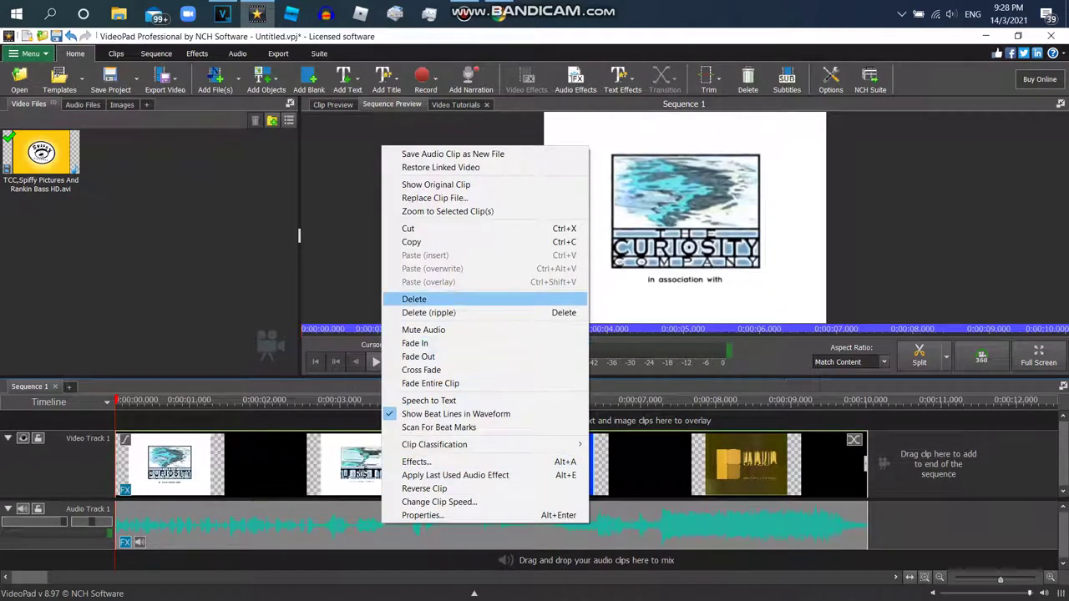
{"action": "left_click", "coordinate": [414, 299]}
{"action": "left_click", "coordinate": [125, 489]}
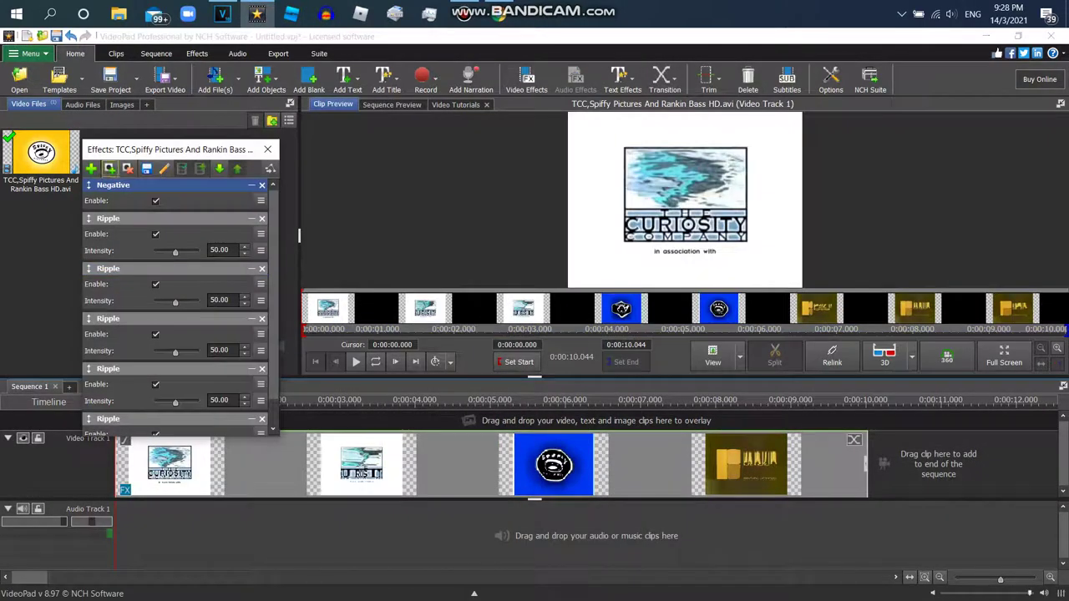
{"action": "right_click", "coordinate": [599, 224]}
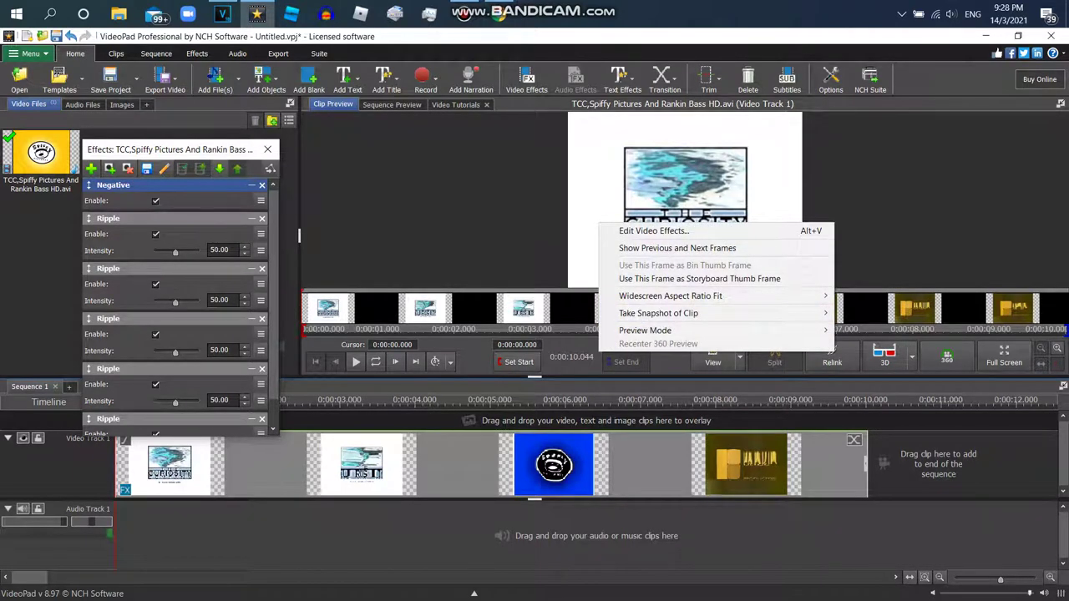
{"action": "left_click", "coordinate": [257, 13]}
{"action": "type", "text": "Let's"}
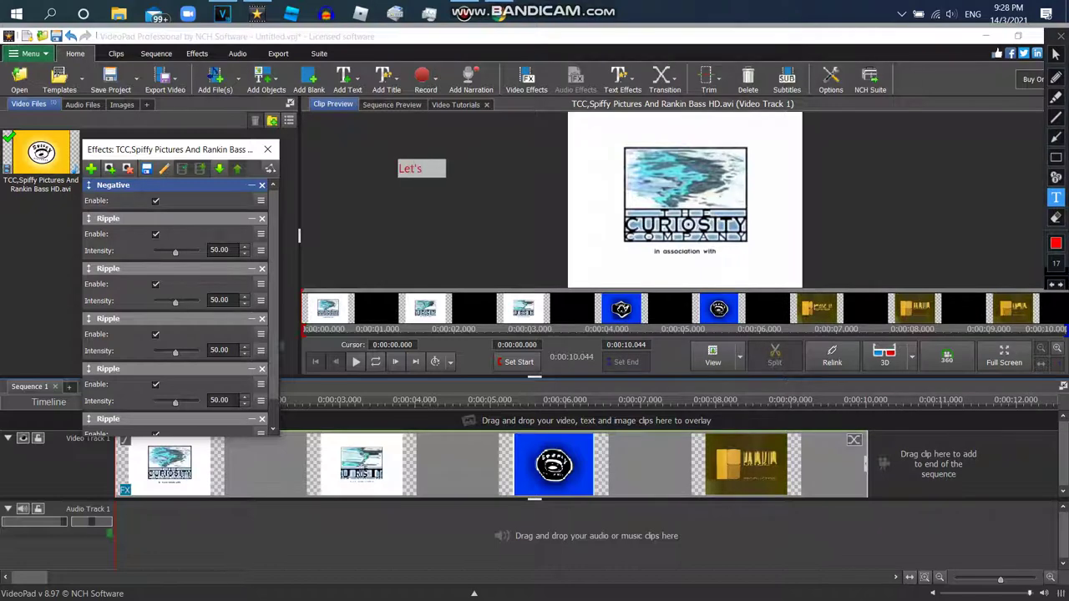
{"action": "type", "text": " dd"}
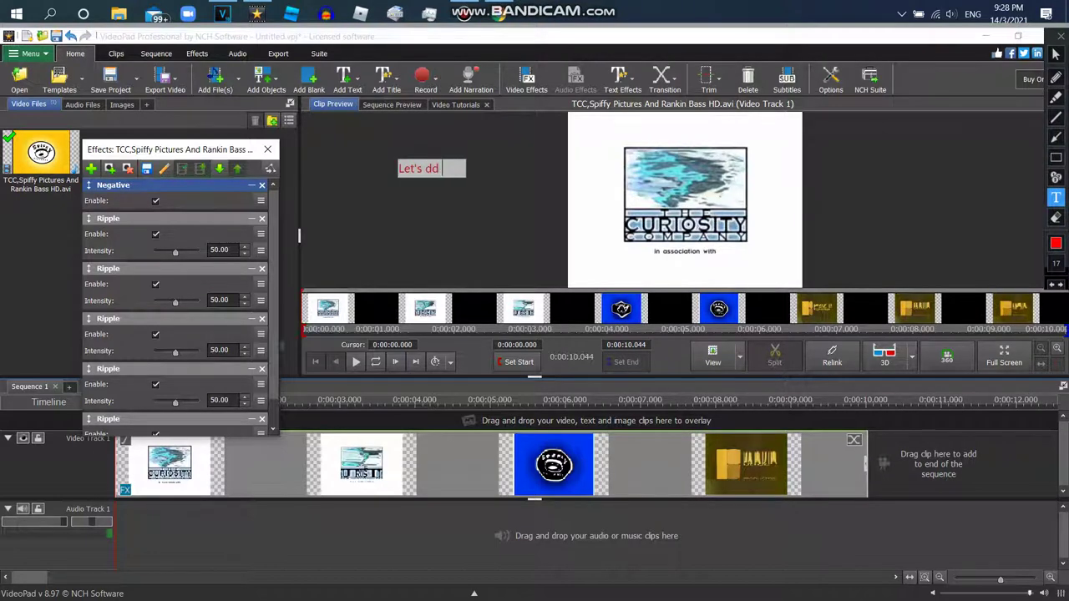
{"action": "type", "text": " Cartoon"}
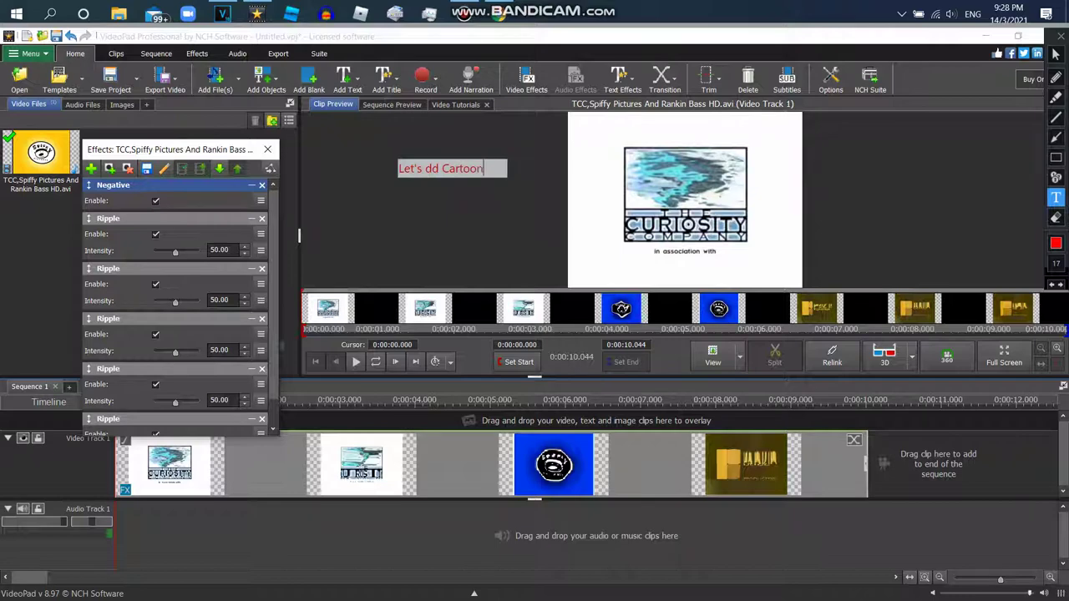
{"action": "type", "text": " And Mute Audio"}
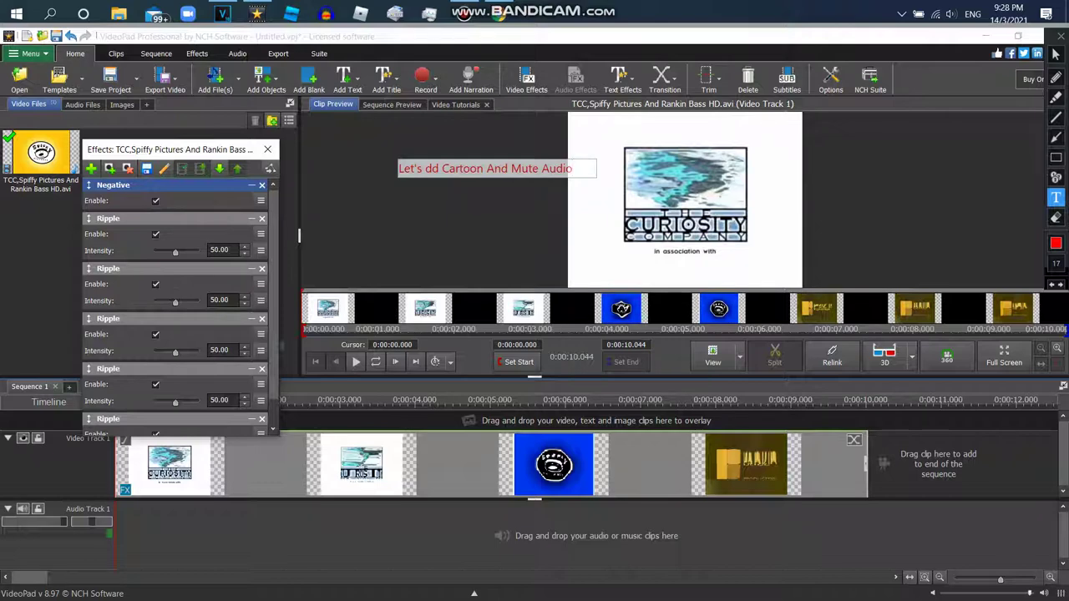
{"action": "key", "text": "BackSpace"}
{"action": "key", "text": "BackSpace"}
{"action": "key", "text": "BackSpace"}
{"action": "key", "text": "BackSpace"}
{"action": "key", "text": "BackSpace"}
{"action": "key", "text": "BackSpace"}
{"action": "key", "text": "BackSpace"}
{"action": "key", "text": "BackSpace"}
{"action": "key", "text": "BackSpace"}
{"action": "key", "text": "BackSpace"}
{"action": "key", "text": "BackSpace"}
{"action": "key", "text": "BackSpace"}
{"action": "key", "text": "BackSpace"}
{"action": "key", "text": "BackSpace"}
{"action": "key", "text": "BackSpace"}
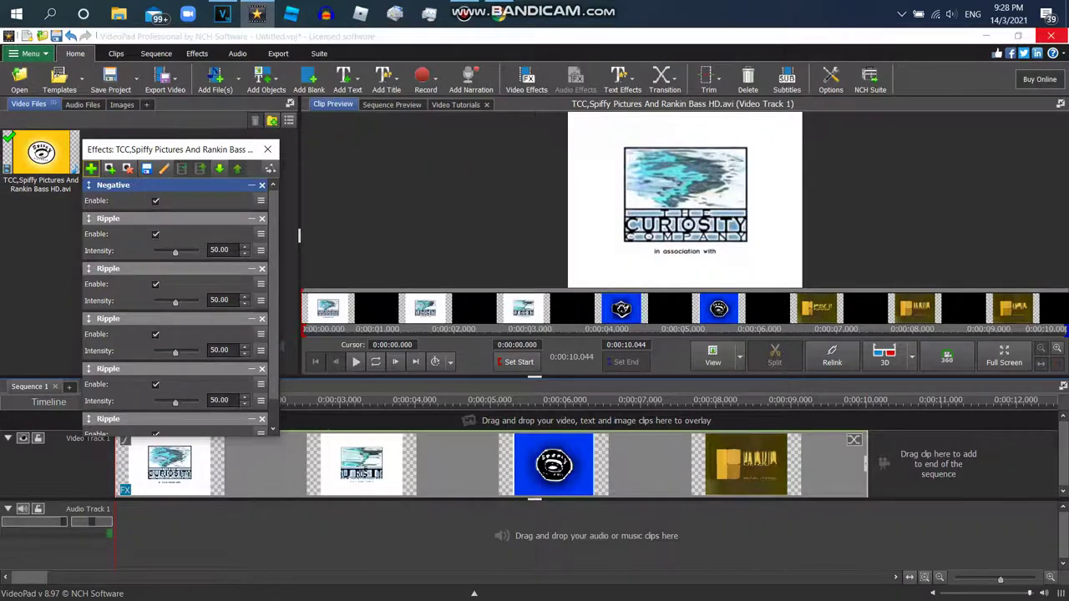
- Add the Cartoon effect to the clip on Video Track 1
{"action": "left_click", "coordinate": [91, 168]}
{"action": "scroll", "coordinate": [302, 193], "scroll_direction": "down", "scroll_amount": 1}
{"action": "scroll", "coordinate": [302, 194], "scroll_direction": "down", "scroll_amount": 6}
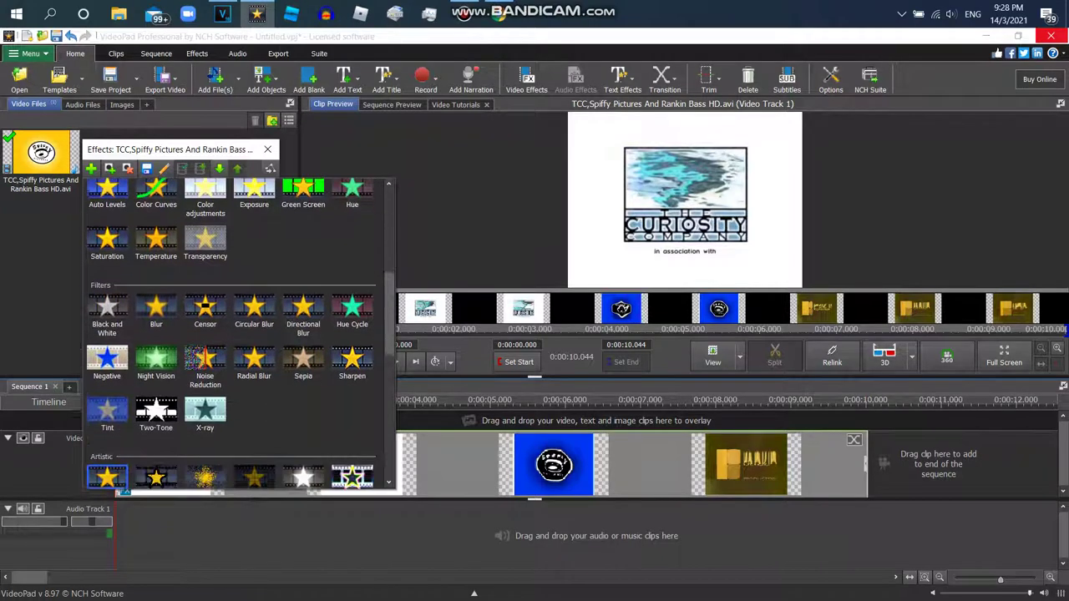
{"action": "scroll", "coordinate": [241, 334], "scroll_direction": "down", "scroll_amount": 1}
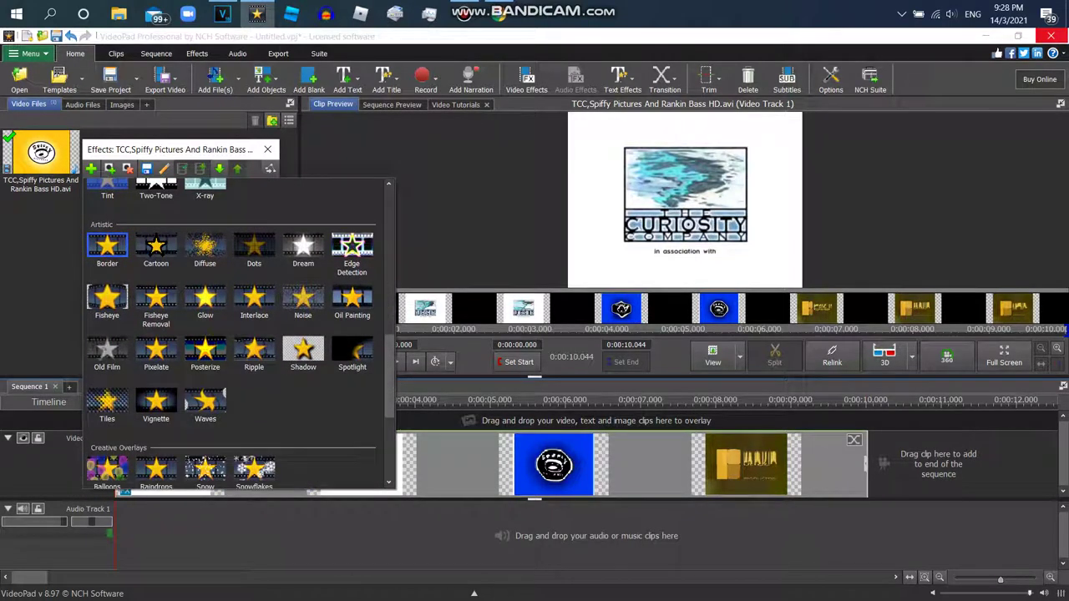
{"action": "left_click", "coordinate": [156, 250]}
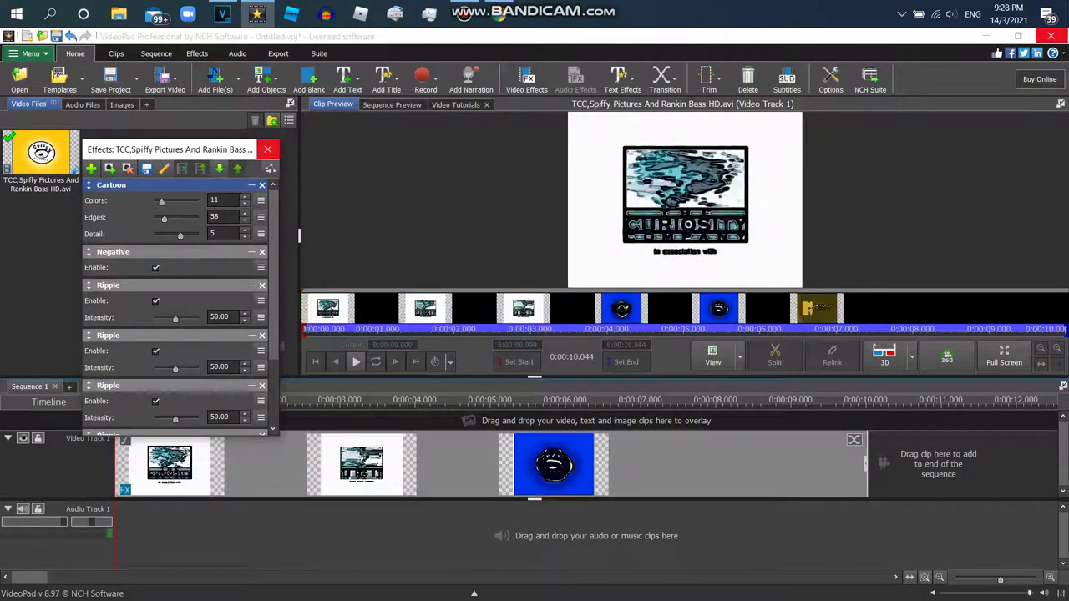
{"action": "left_click", "coordinate": [267, 149]}
- Export the sequence as an .mp4 video file named "Untitled" followed by a long string of 1s
{"action": "left_click", "coordinate": [165, 80]}
{"action": "left_click", "coordinate": [179, 104]}
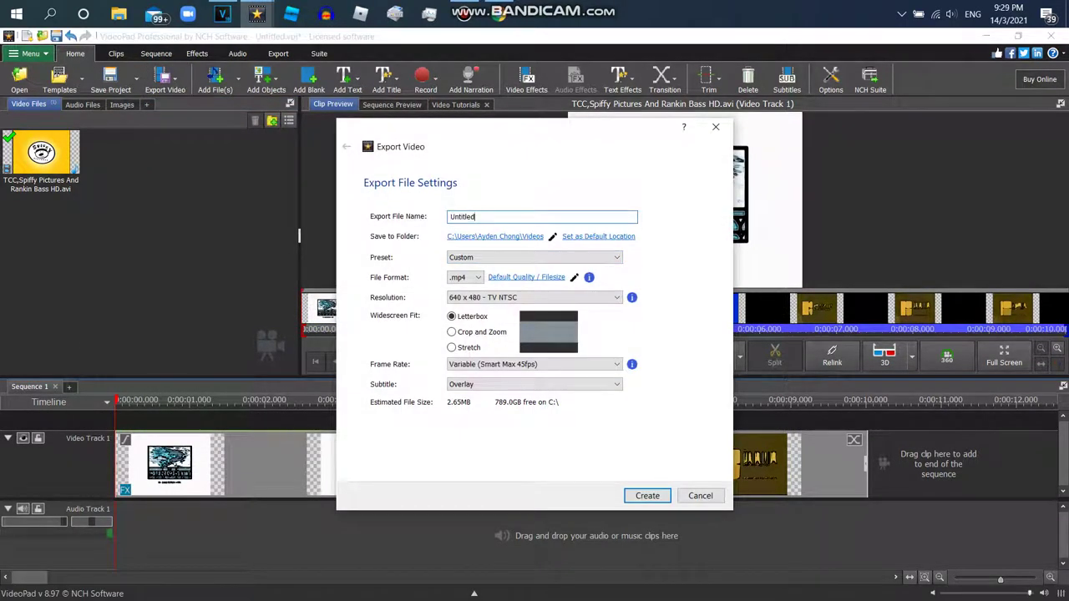
{"action": "type", "text": "1111111111111111111111"}
{"action": "key", "text": "Return"}
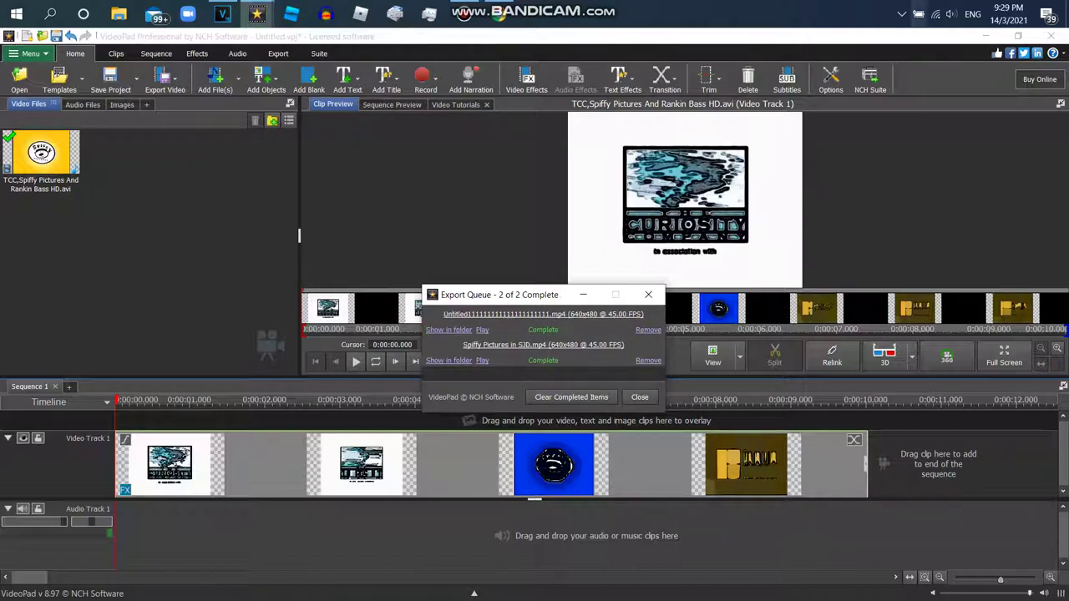
- Close VideoPad, discarding the project changes, and launch Movie Maker
{"action": "left_click", "coordinate": [1050, 35]}
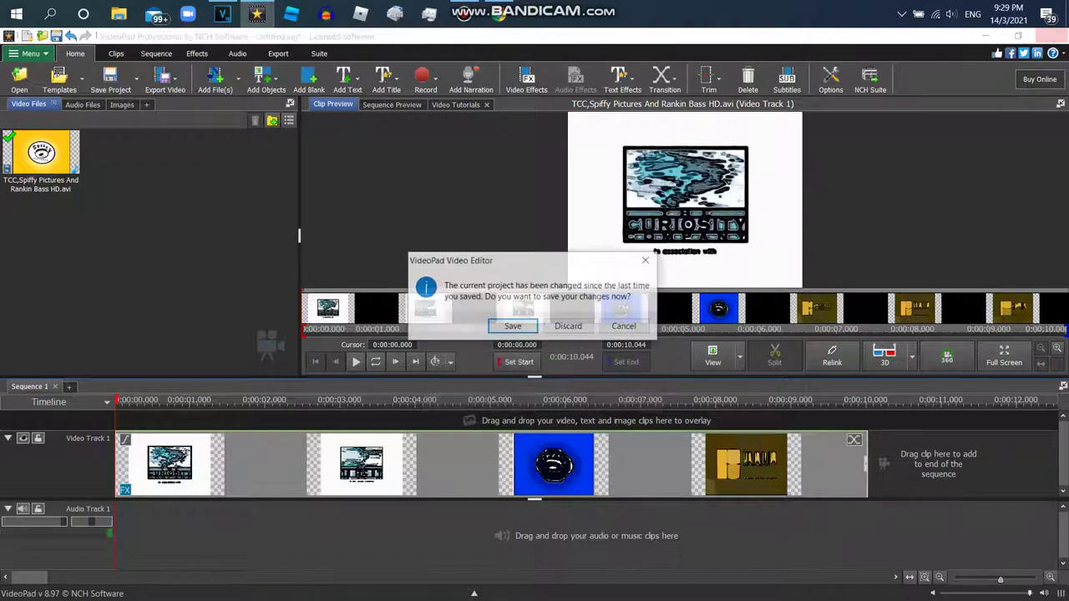
{"action": "left_click", "coordinate": [565, 325]}
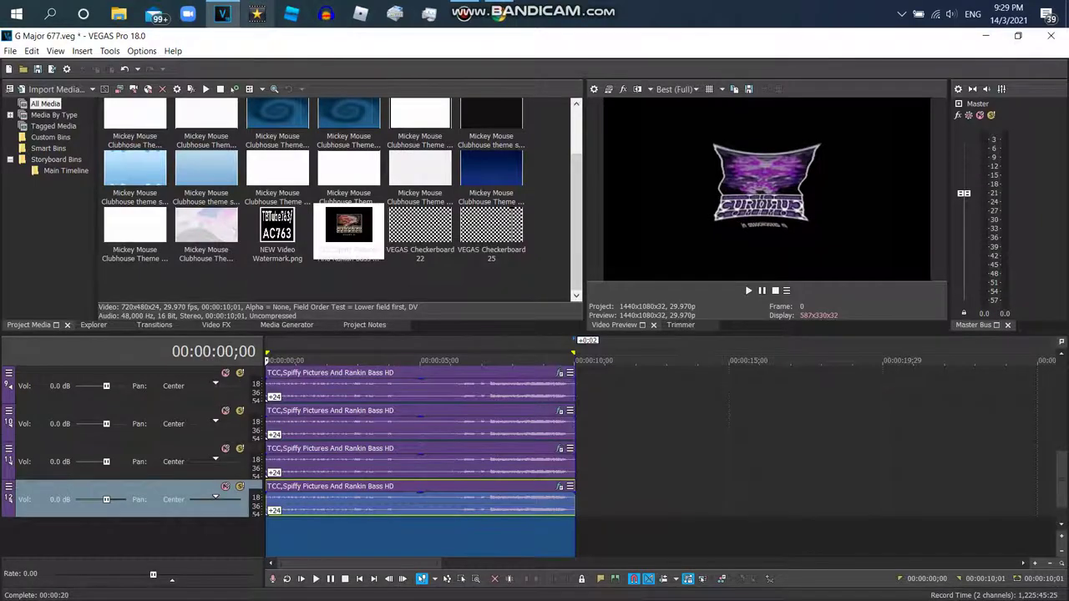
{"action": "left_click", "coordinate": [50, 14]}
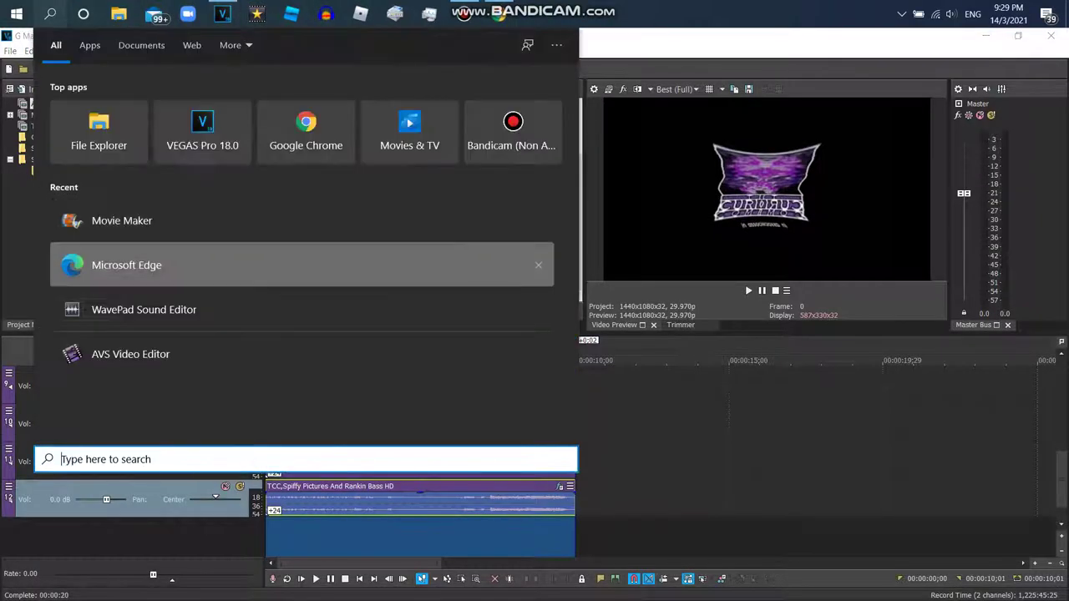
{"action": "type", "text": "wi"}
{"action": "key", "text": "Escape"}
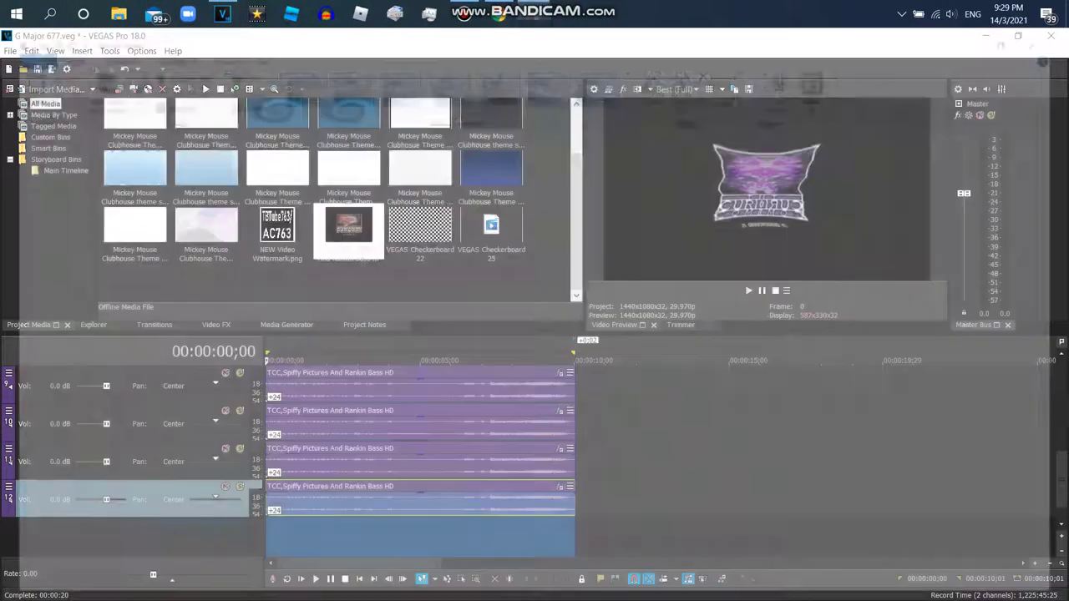
{"action": "key", "text": "Return"}
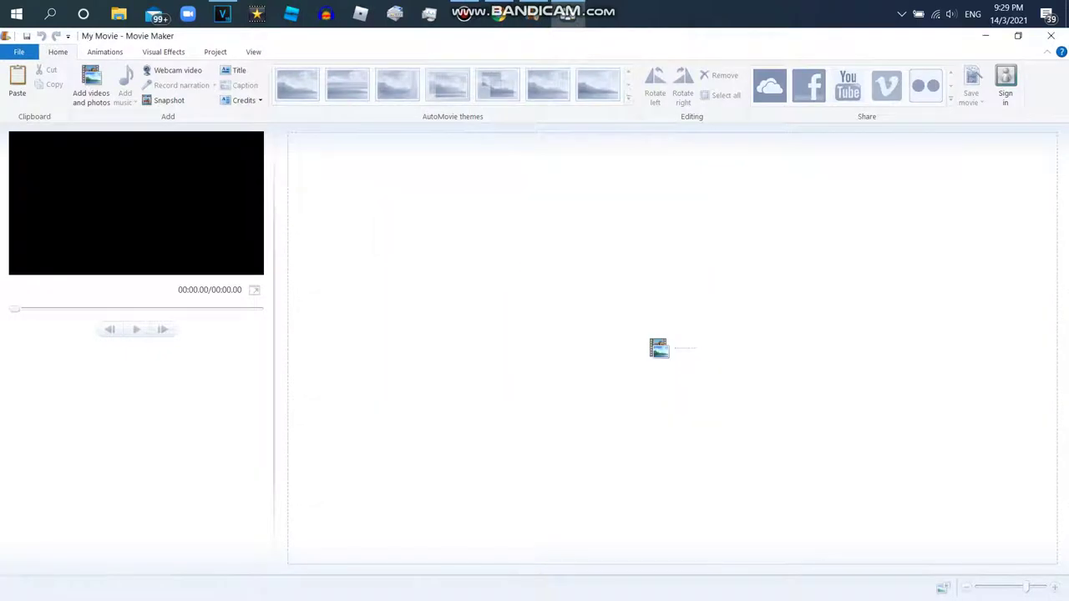
- Import the "Untitled" video whose name ends in a string of 1s from the Videos folder into the project
{"action": "left_click", "coordinate": [108, 102]}
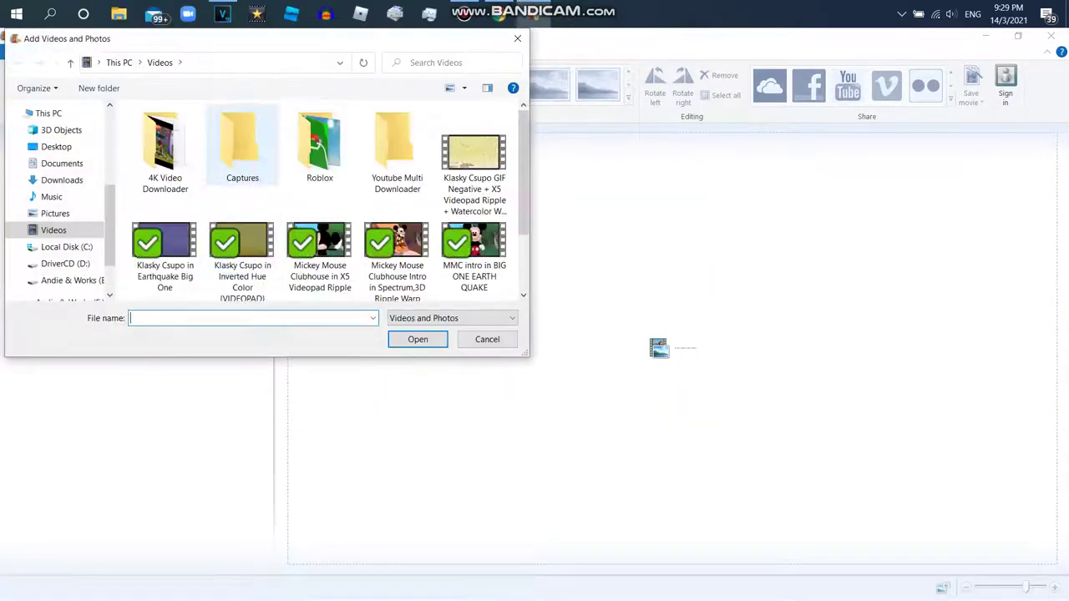
{"action": "scroll", "coordinate": [318, 200], "scroll_direction": "down", "scroll_amount": 2}
{"action": "double_click", "coordinate": [473, 251]}
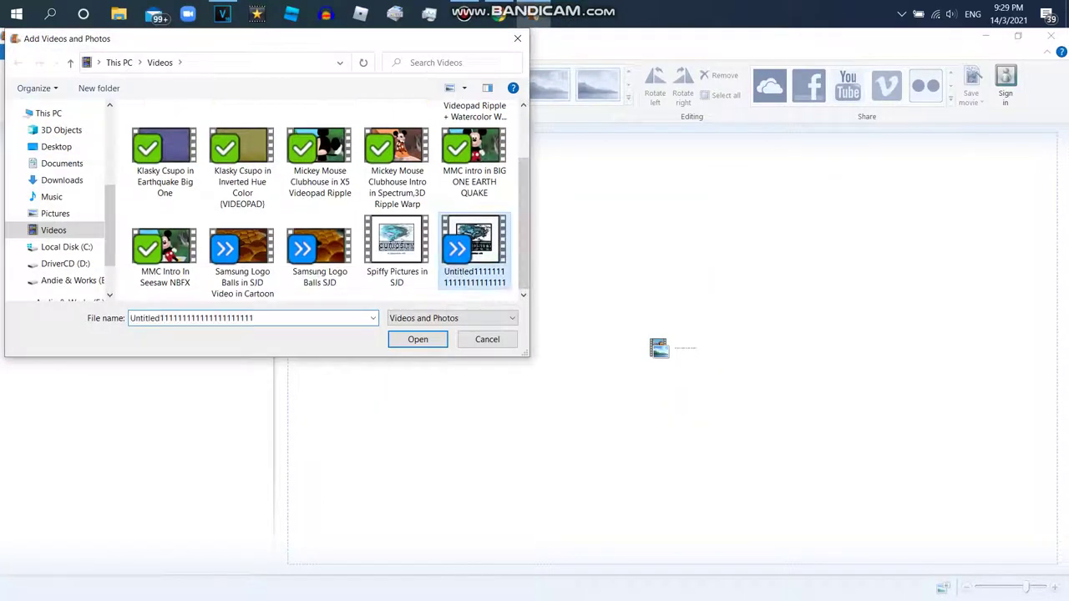
{"action": "key", "text": "alt+Tab"}
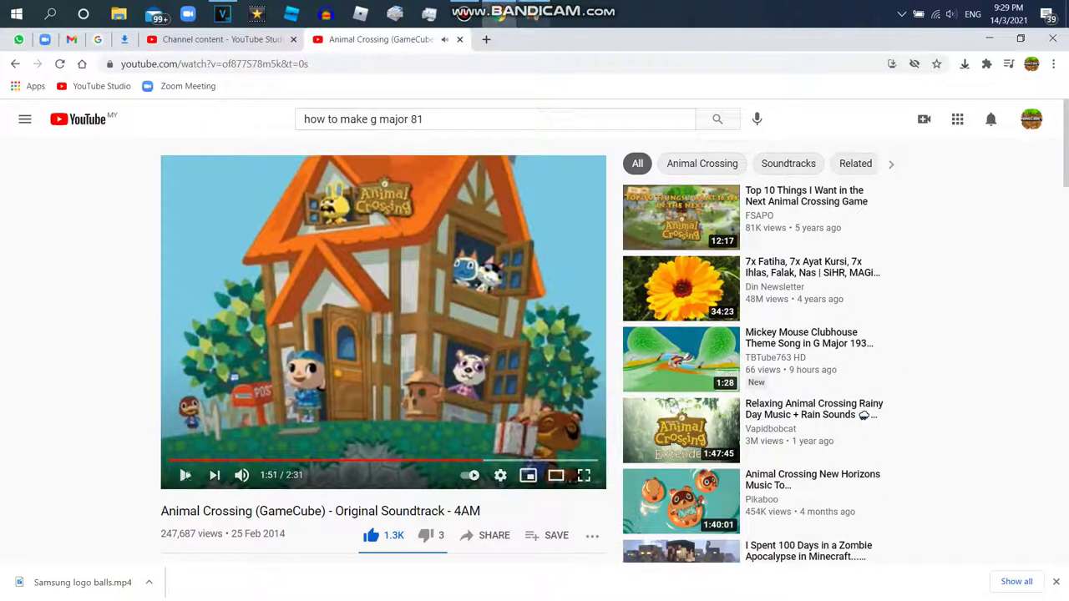
{"action": "key", "text": "alt+Tab"}
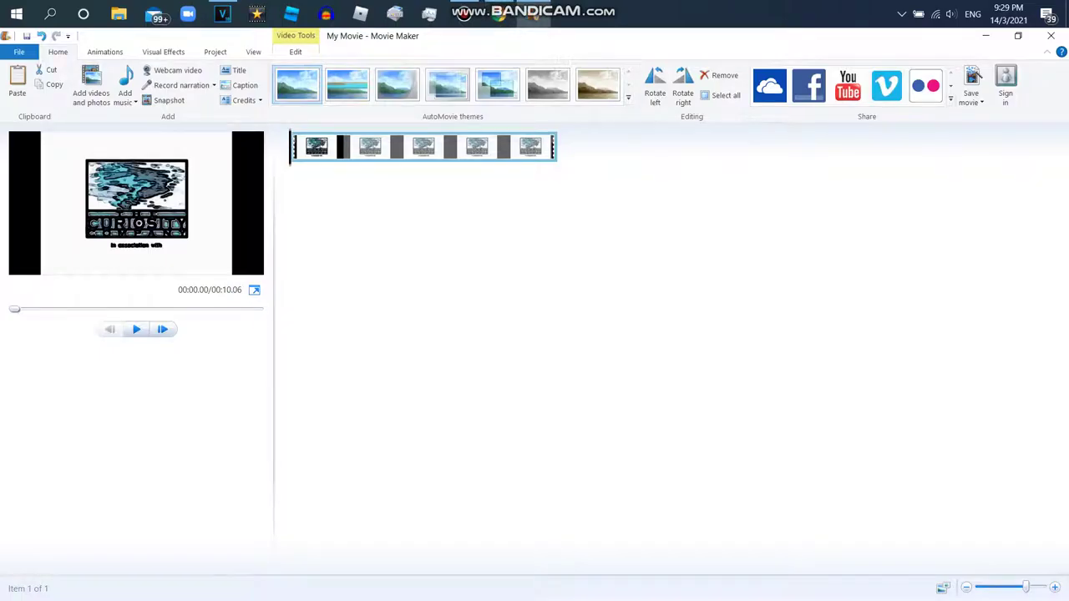
- Apply the 3D ripple and "Hue - cycle entire color spectrum" effects to the imported clip
{"action": "left_click", "coordinate": [163, 52]}
{"action": "left_click", "coordinate": [562, 95]}
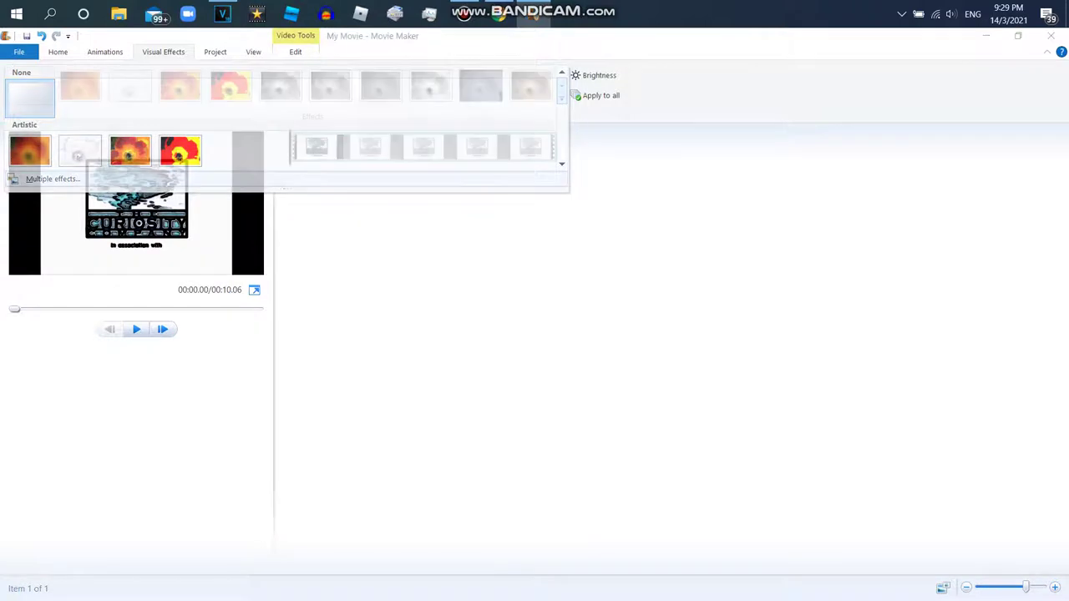
{"action": "left_click", "coordinate": [52, 179]}
{"action": "left_click", "coordinate": [498, 275]}
{"action": "scroll", "coordinate": [376, 305], "scroll_direction": "down", "scroll_amount": 5}
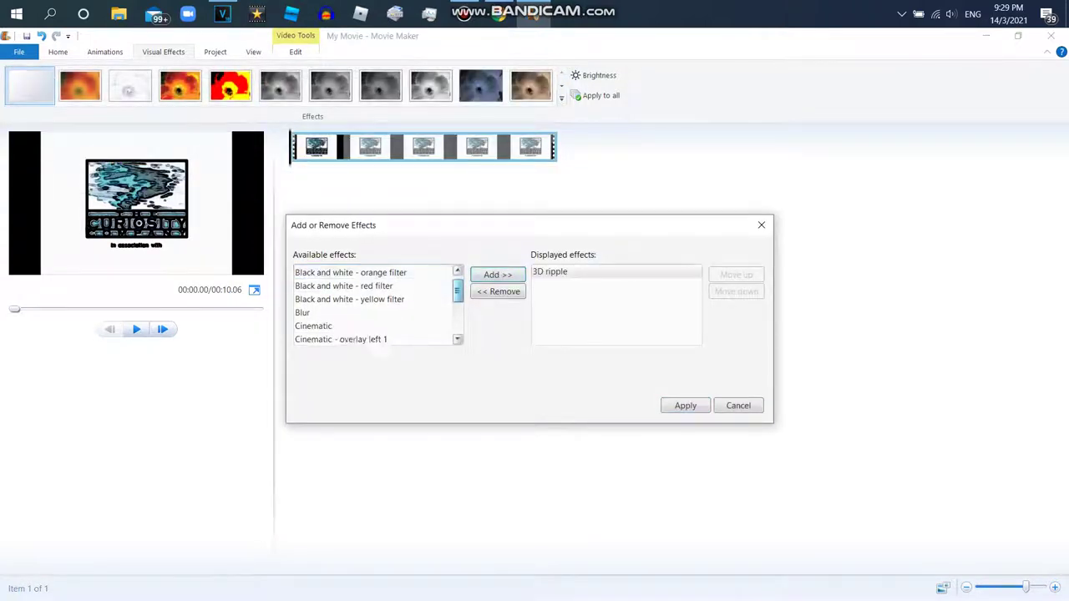
{"action": "scroll", "coordinate": [376, 305], "scroll_direction": "up", "scroll_amount": 2}
{"action": "double_click", "coordinate": [351, 302]}
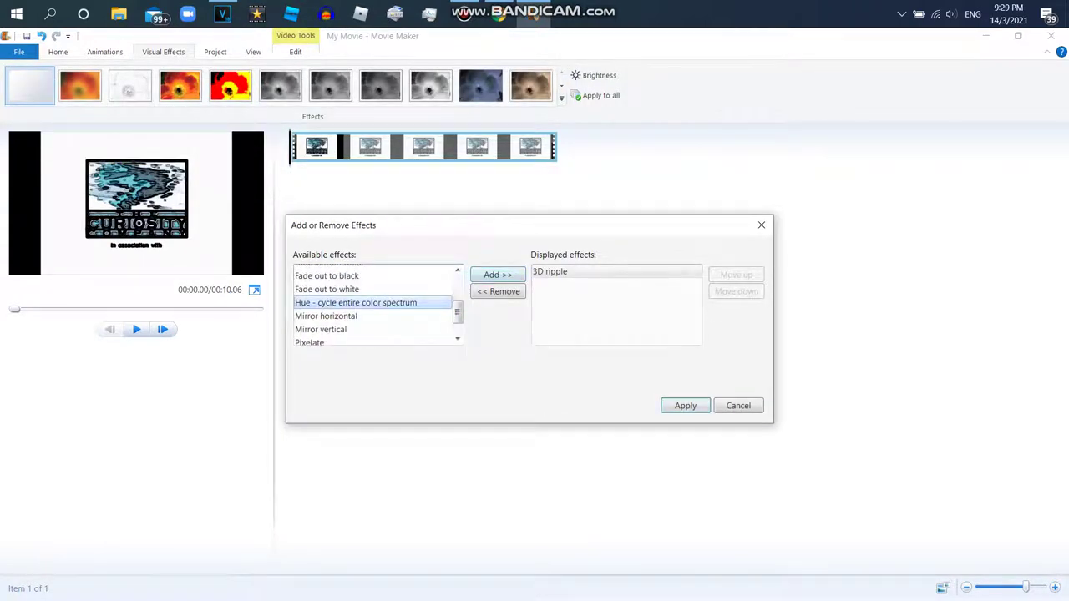
{"action": "left_click", "coordinate": [736, 292]}
{"action": "left_click", "coordinate": [685, 405]}
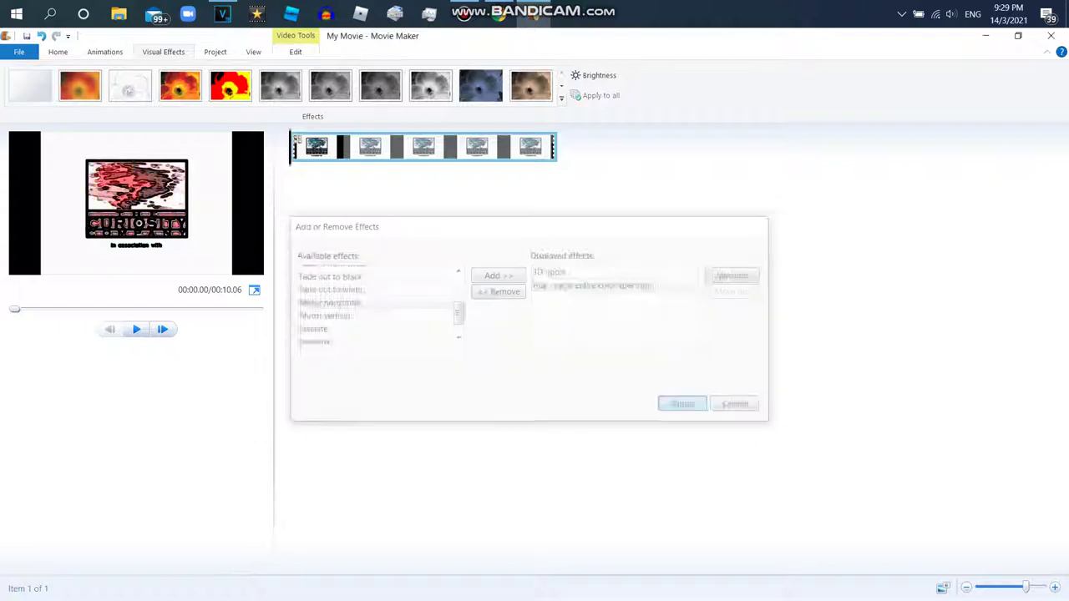
- Add the audio file "Spiffy Pictures in G Major 677" as music under the clip
{"action": "key", "text": "alt+f"}
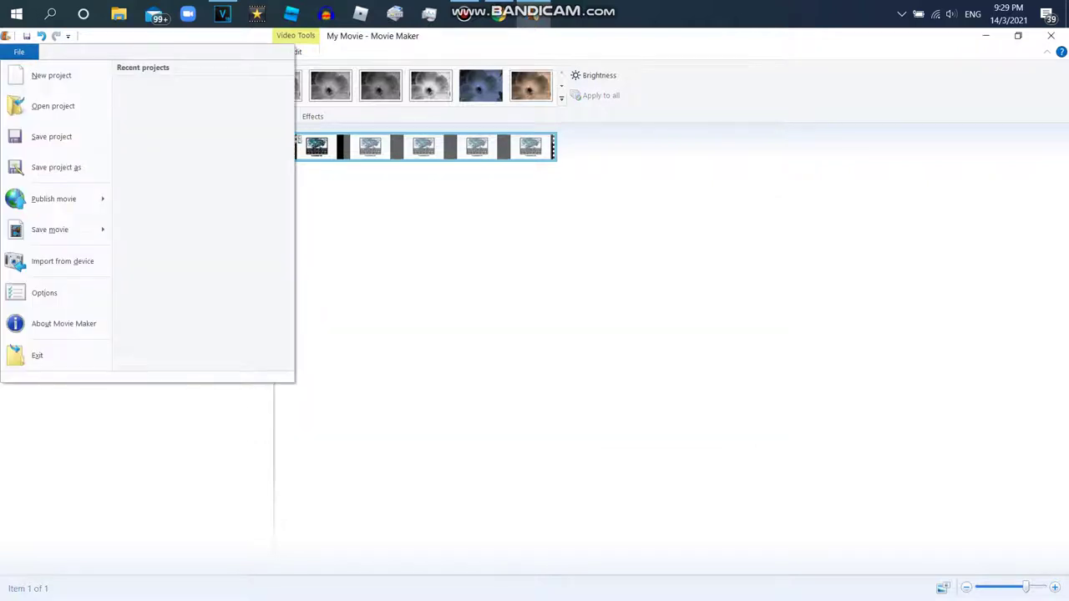
{"action": "key", "text": "Escape"}
{"action": "key", "text": "alt+h"}
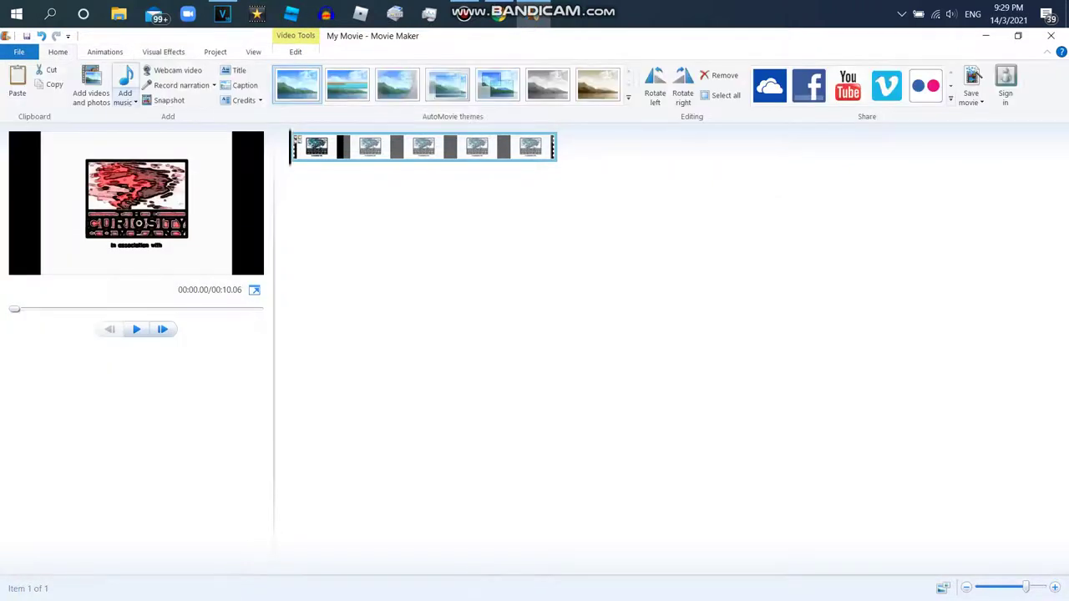
{"action": "key", "text": "m"}
{"action": "key", "text": "a"}
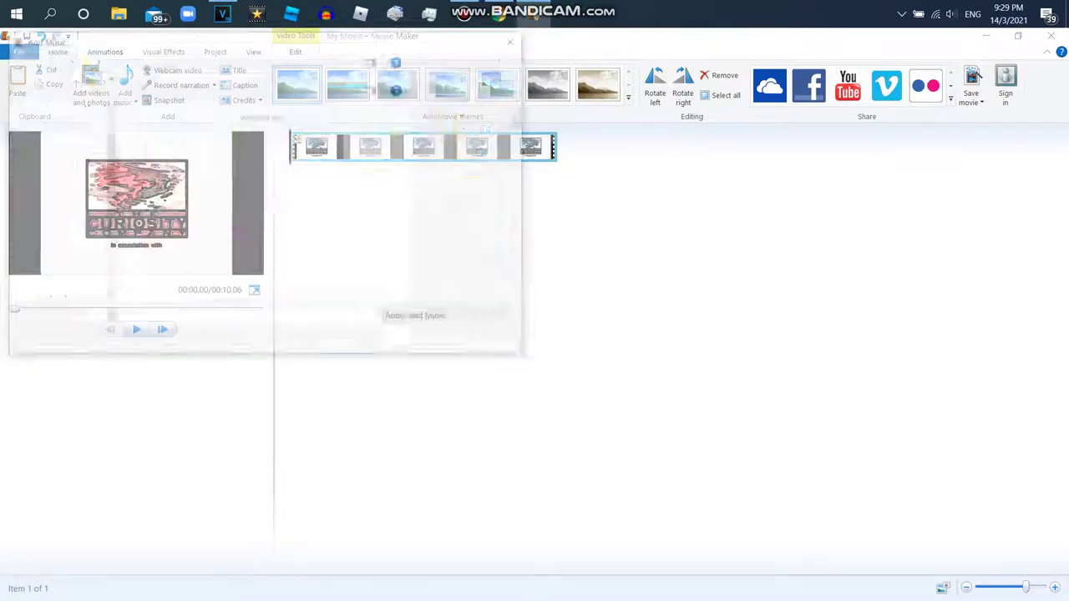
{"action": "scroll", "coordinate": [317, 201], "scroll_direction": "down", "scroll_amount": 5}
{"action": "scroll", "coordinate": [332, 200], "scroll_direction": "down", "scroll_amount": 15}
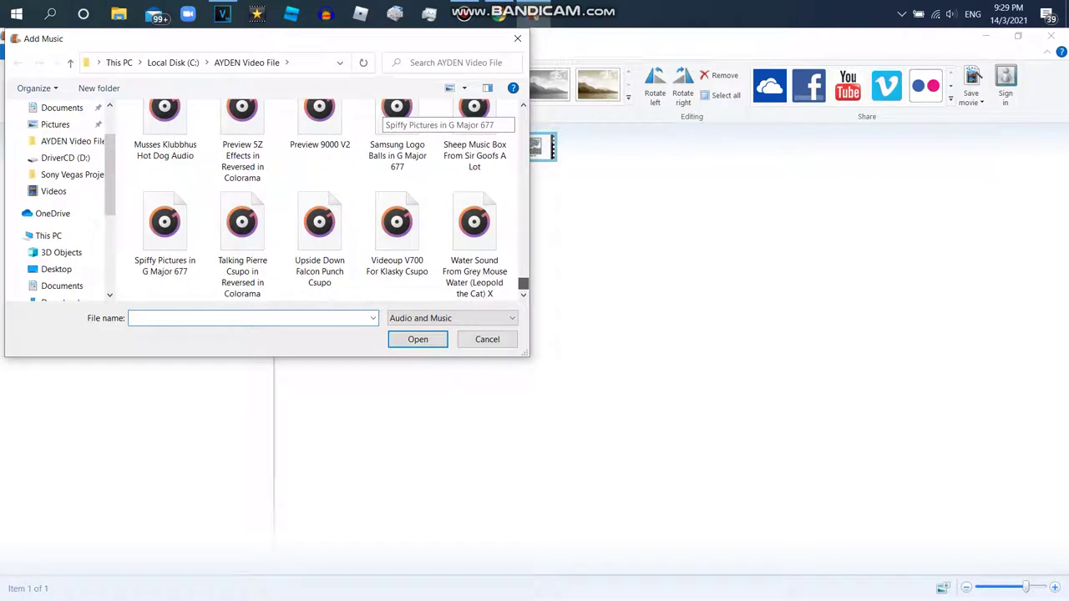
{"action": "double_click", "coordinate": [165, 221]}
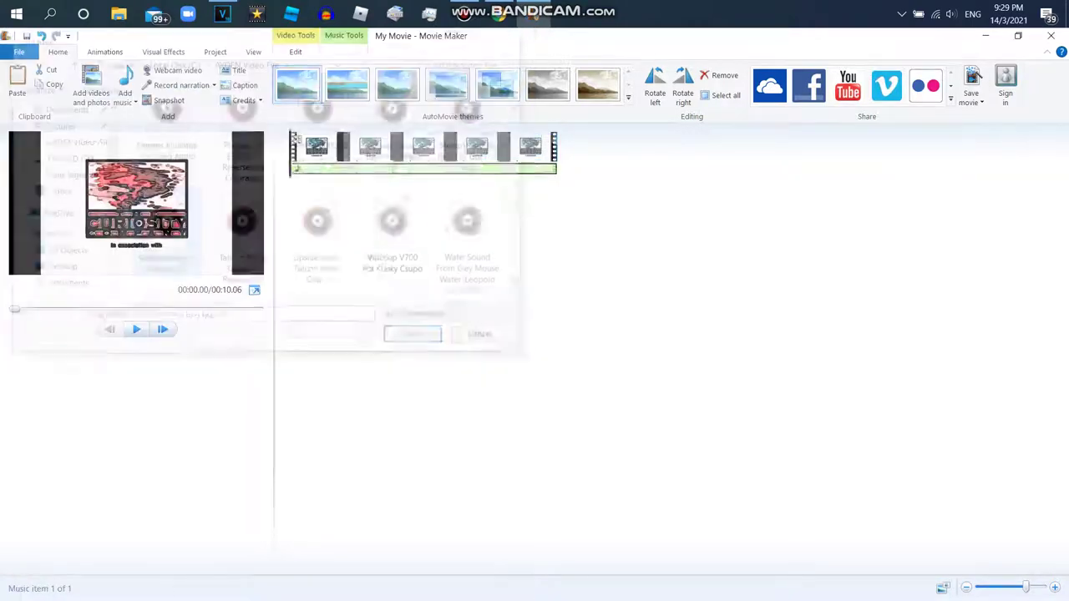